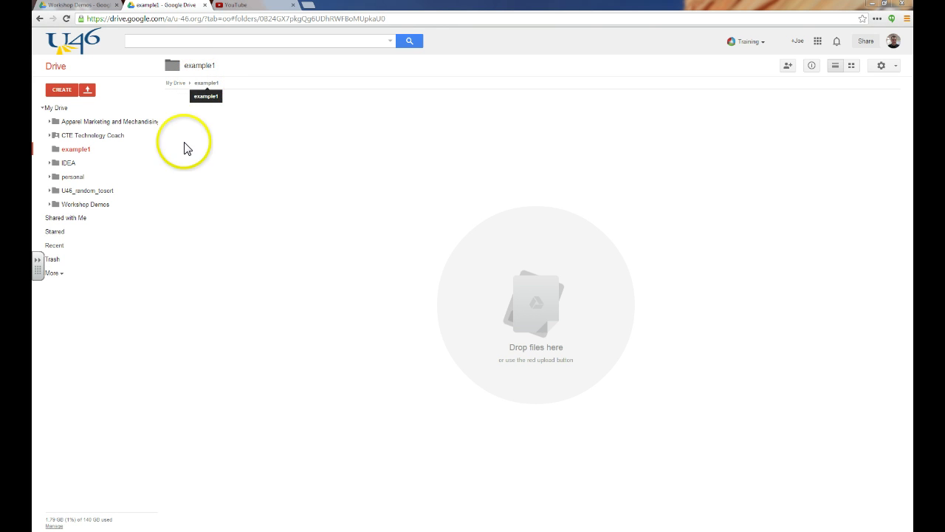
Create a new form in the example1 folder with the title Example and the Argyle theme
left_click(63, 94)
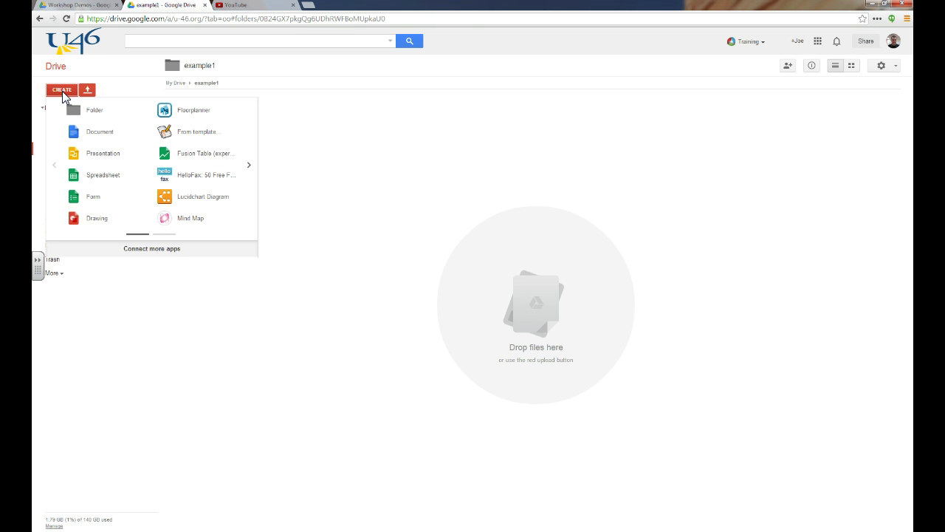
left_click(98, 207)
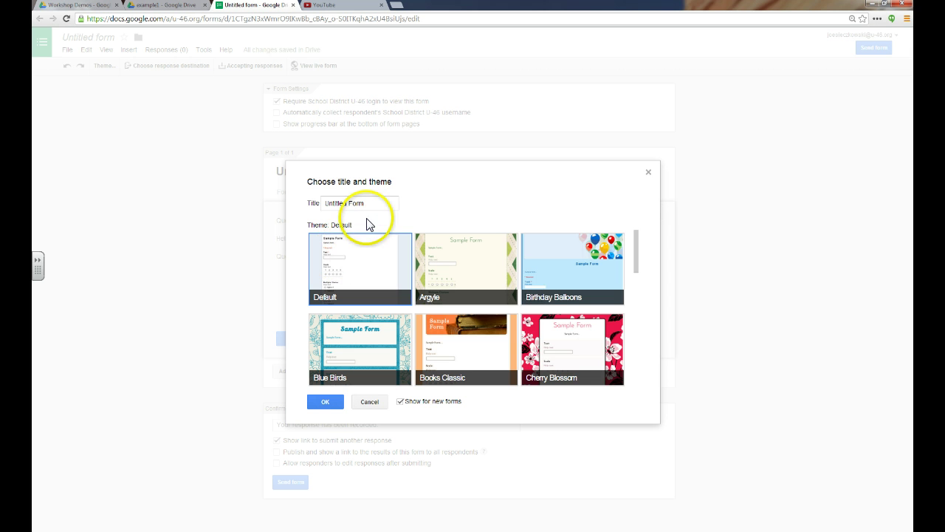
left_click_drag(371, 205, 301, 204)
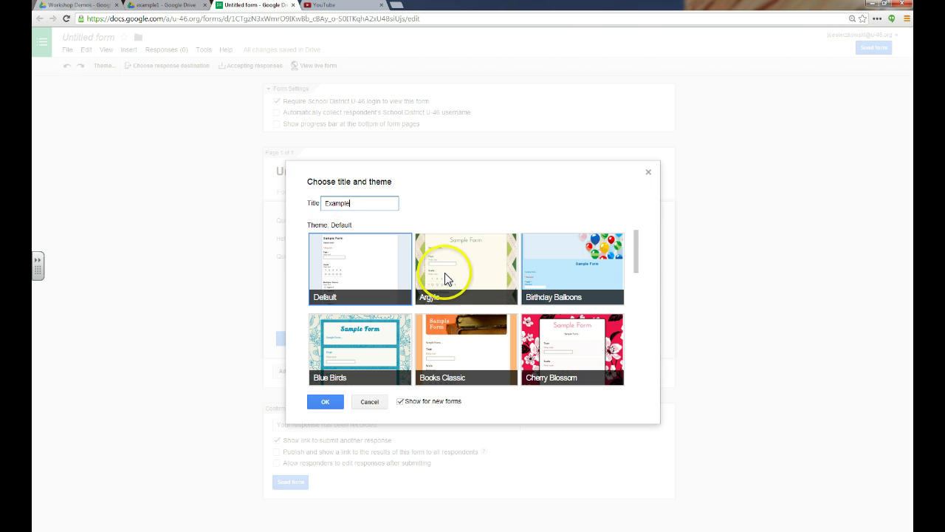
mouse_move(638, 256)
left_mouse_down()
mouse_move(640, 361)
mouse_move(645, 272)
mouse_move(635, 248)
left_mouse_up()
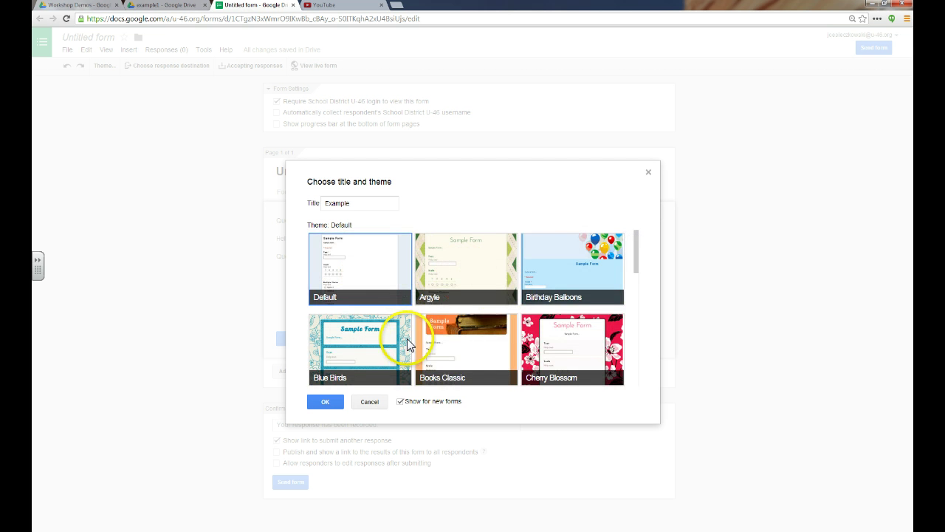
left_click(499, 273)
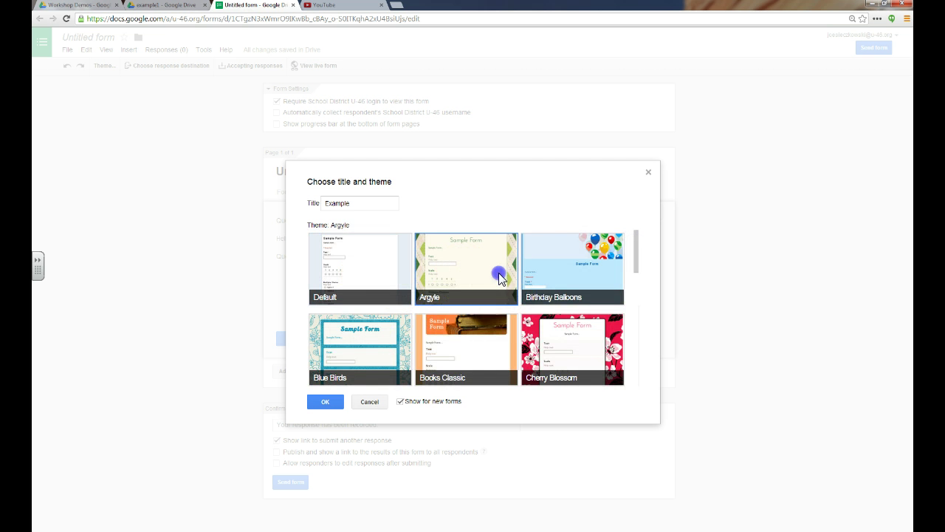
left_click(333, 406)
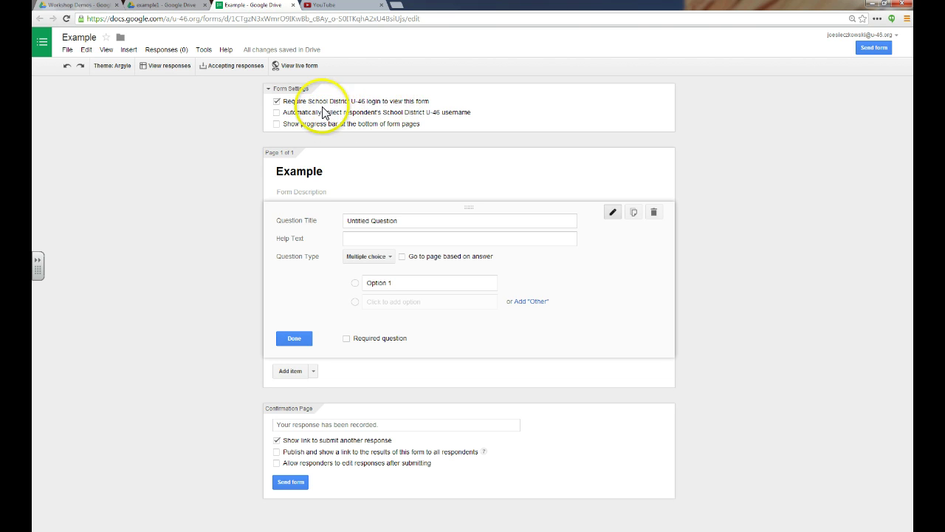
Remove the School District U-46 login requirement so the form can be viewed from outside the district
left_click(277, 101)
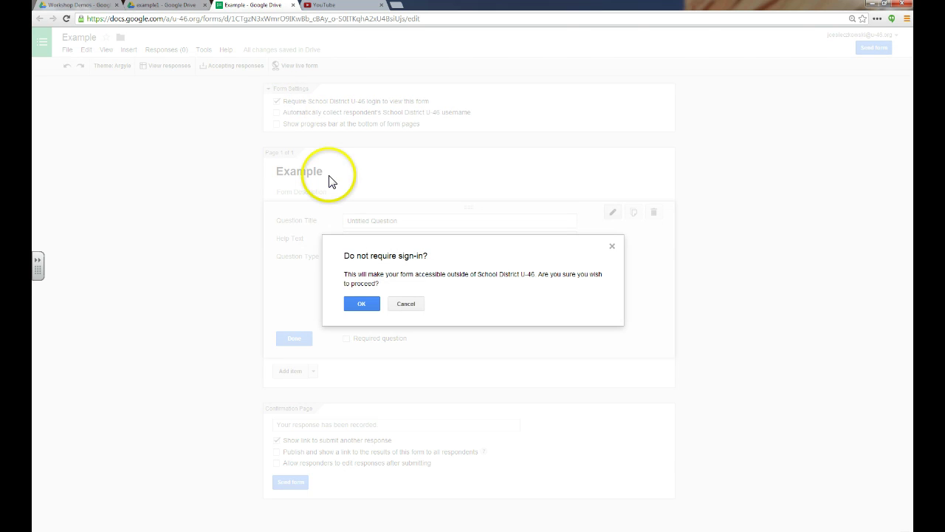
left_click(359, 303)
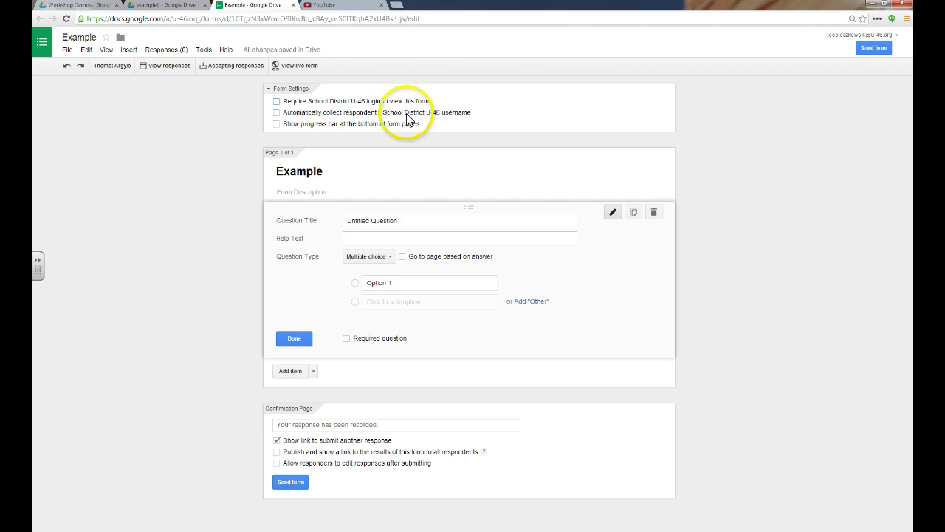
Try requiring the district login with automatic collection of respondents' usernames, and switch both options off again
left_click(278, 102)
left_click(278, 113)
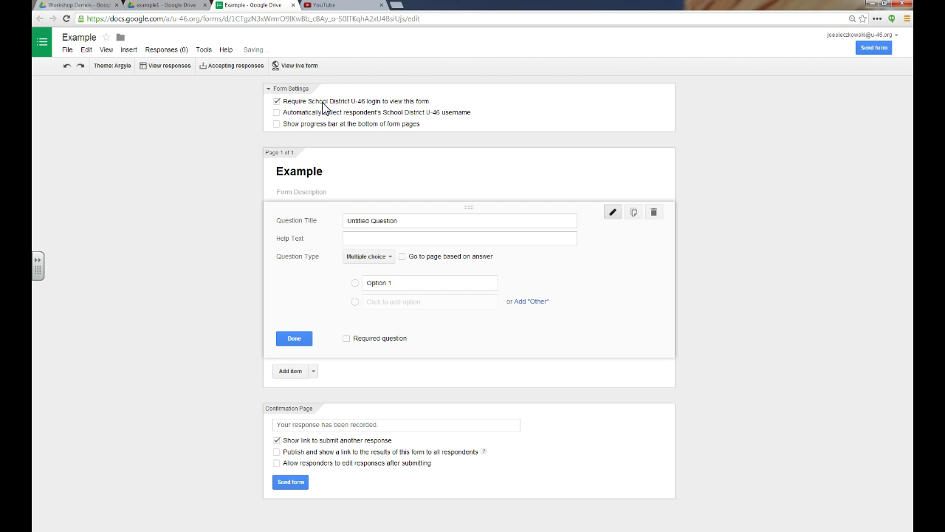
left_click(276, 113)
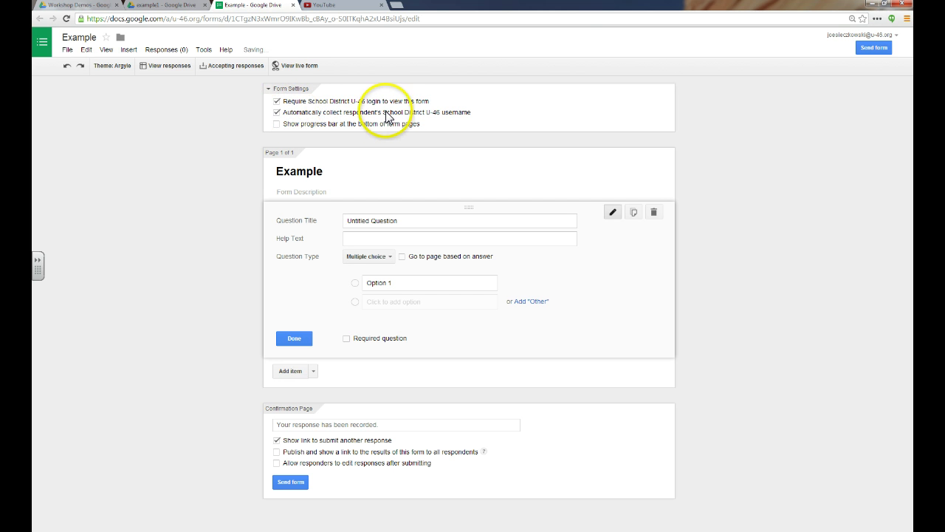
left_click(278, 112)
left_click(276, 102)
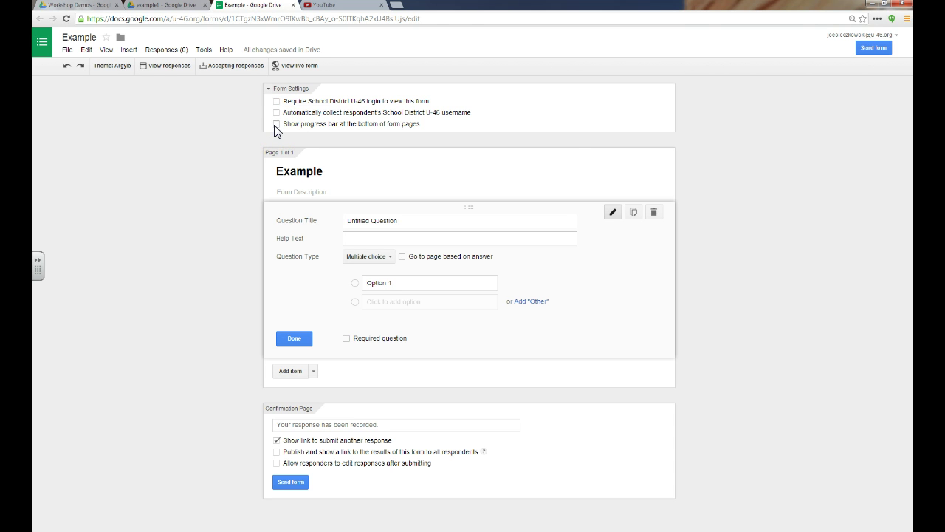
Enable the progress bar at the bottom of form pages, check the live form, and return to the editor
left_click(276, 124)
left_click(327, 223)
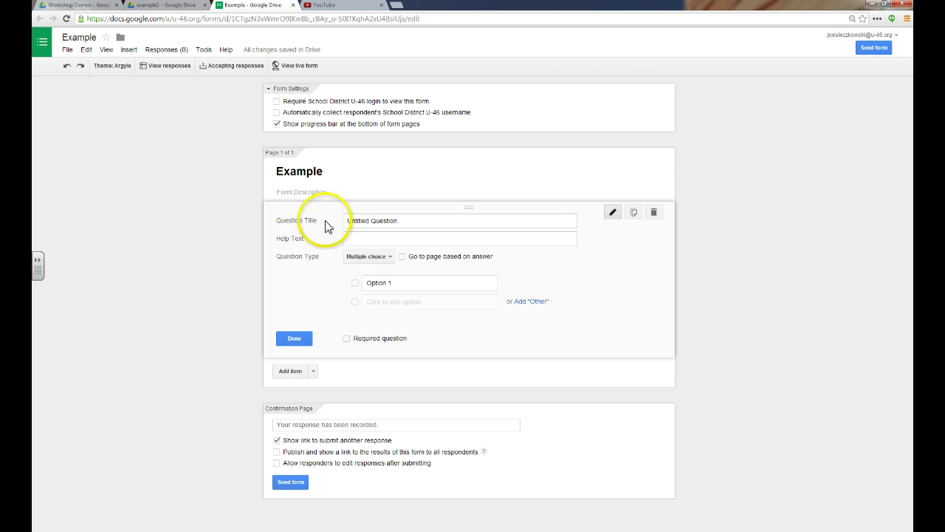
left_click(303, 173)
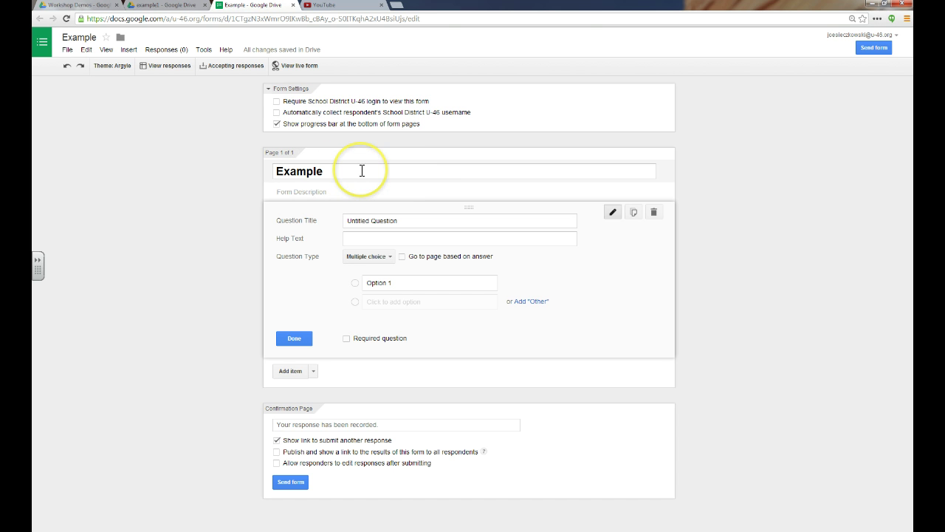
left_click(295, 65)
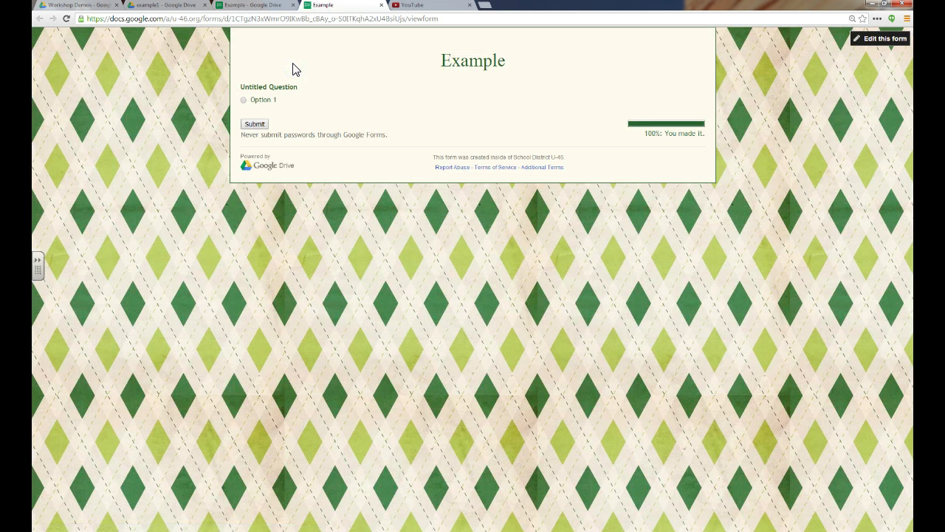
left_click(269, 6)
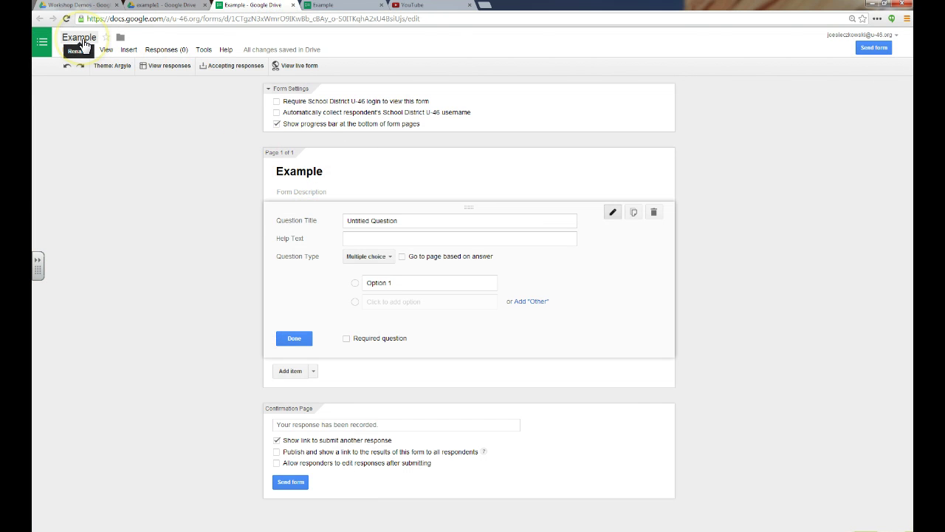
Change the heading on the form page to Example 2
left_click(330, 172)
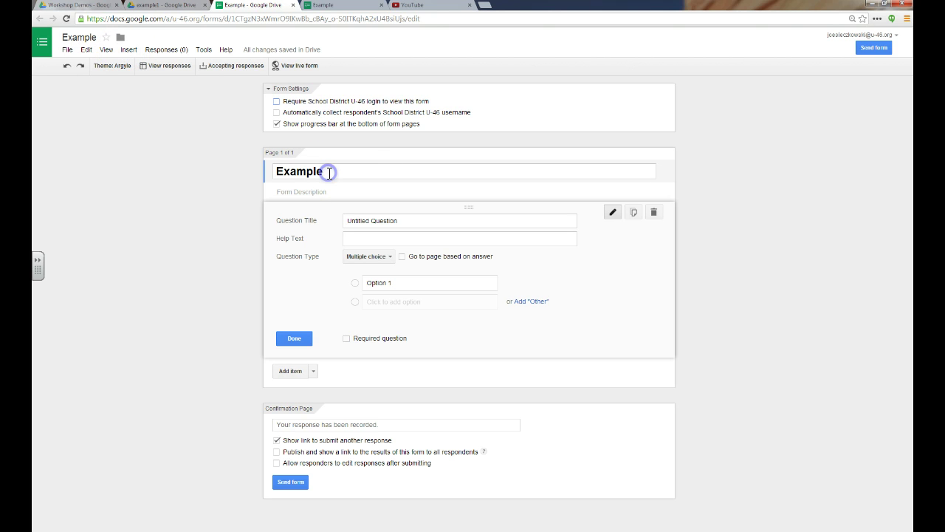
left_click(328, 172)
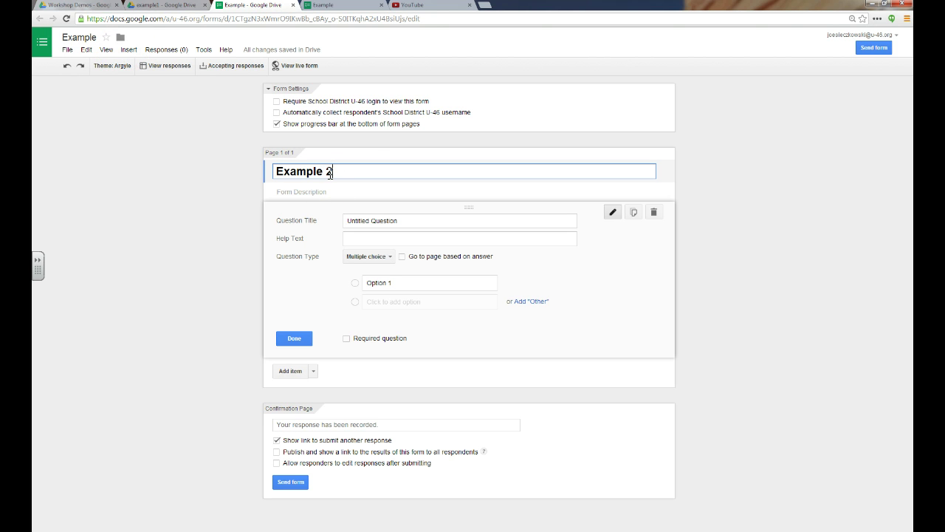
type("2")
left_click(246, 185)
left_click(83, 37)
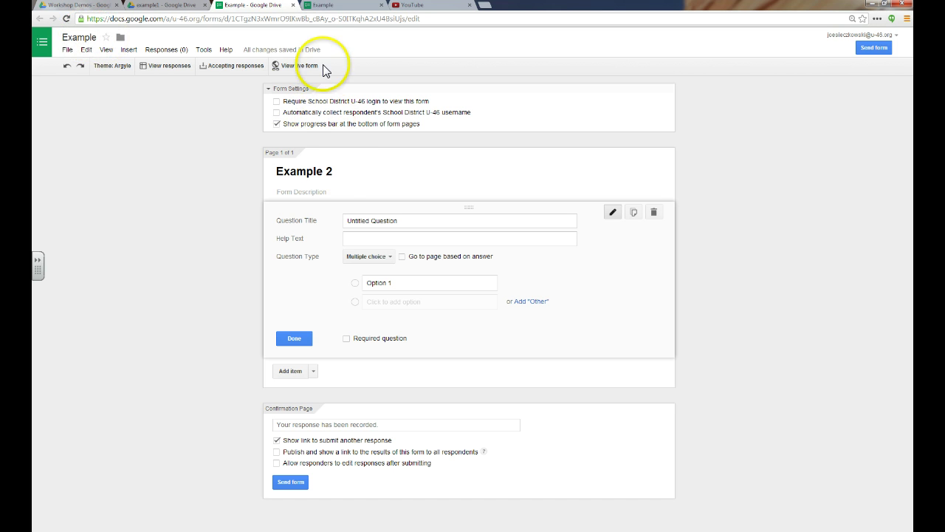
Check the retitled form in a live view and close both live form previews
left_click(303, 67)
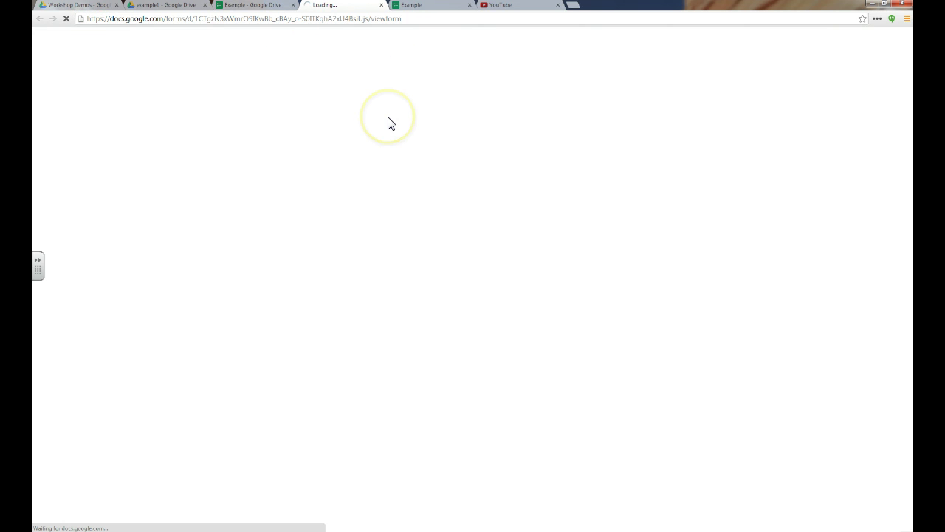
left_click(469, 5)
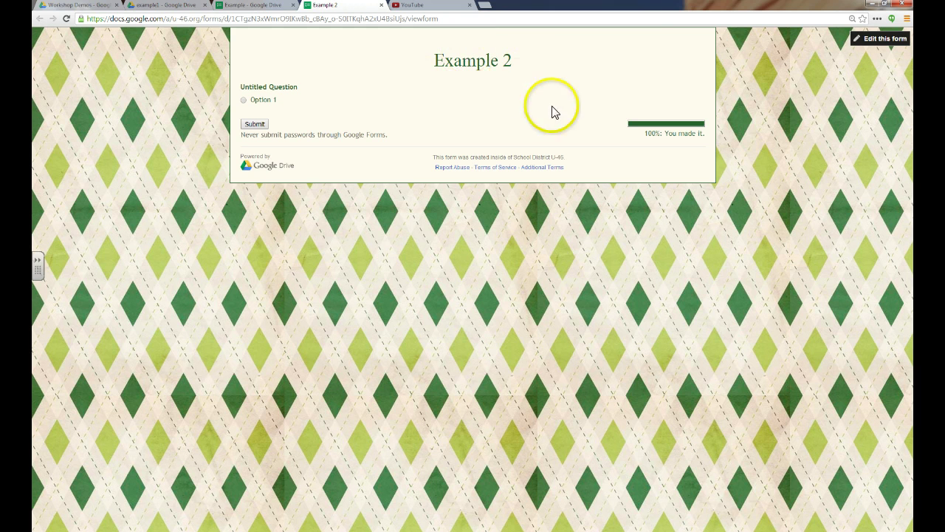
left_click(381, 6)
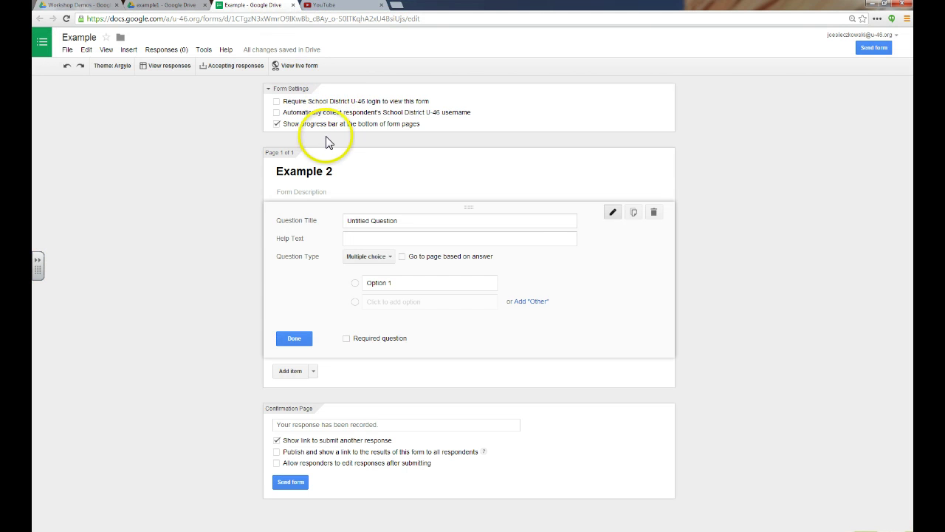
left_click(284, 191)
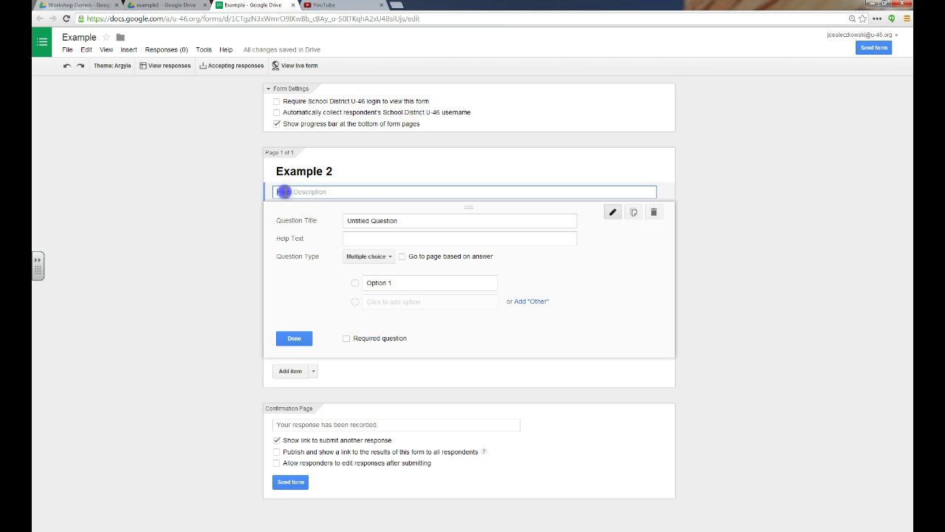
left_click(352, 191)
left_click(350, 191)
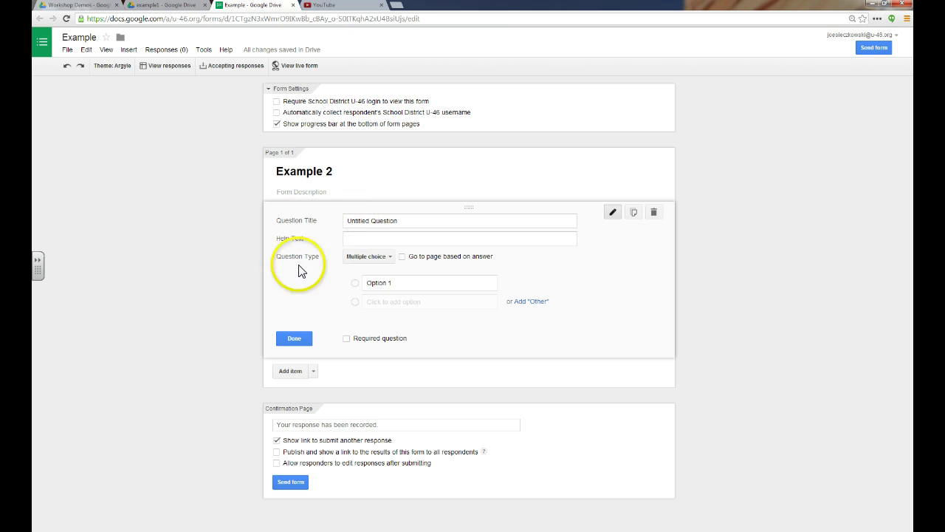
Try the Text and Checkboxes types on the untitled question
left_click(370, 257)
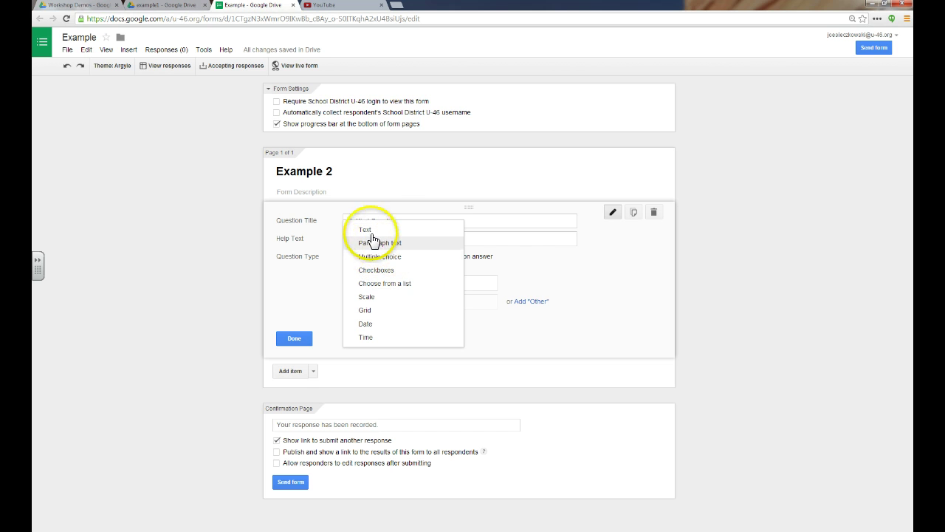
left_click(367, 230)
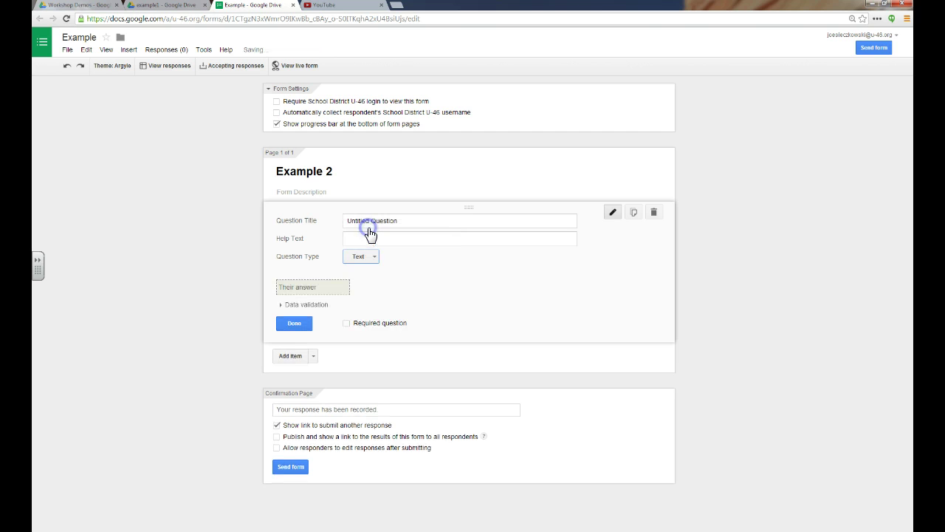
left_click(370, 256)
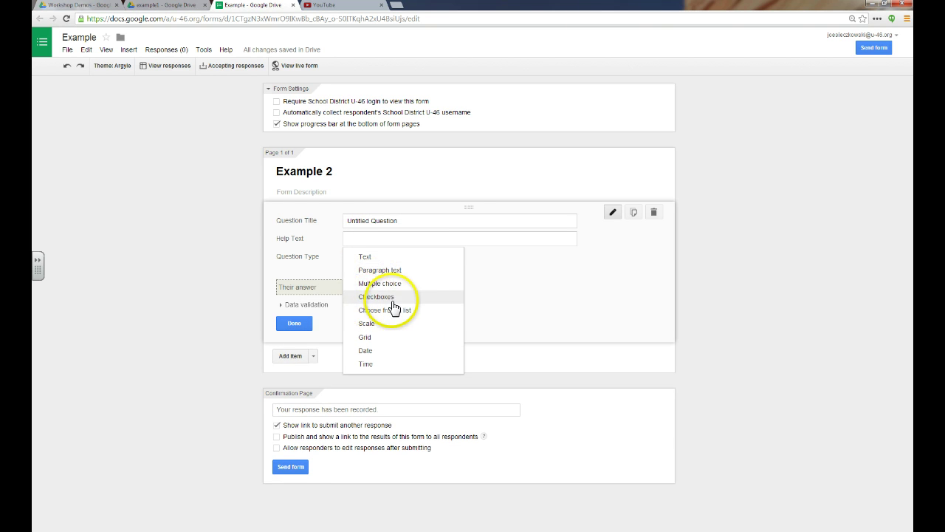
left_click(384, 299)
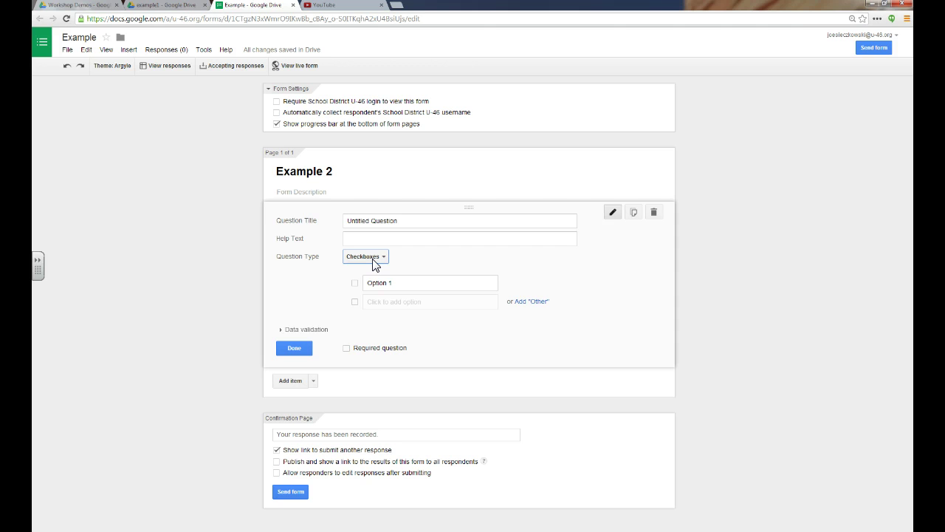
Try the Choose from a list type on the untitled question
left_click(375, 264)
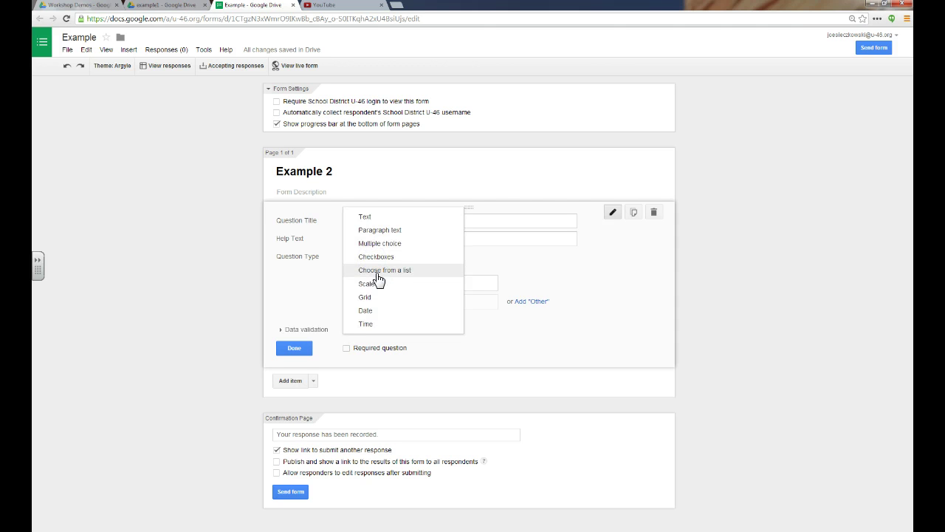
left_click(378, 270)
left_click(384, 265)
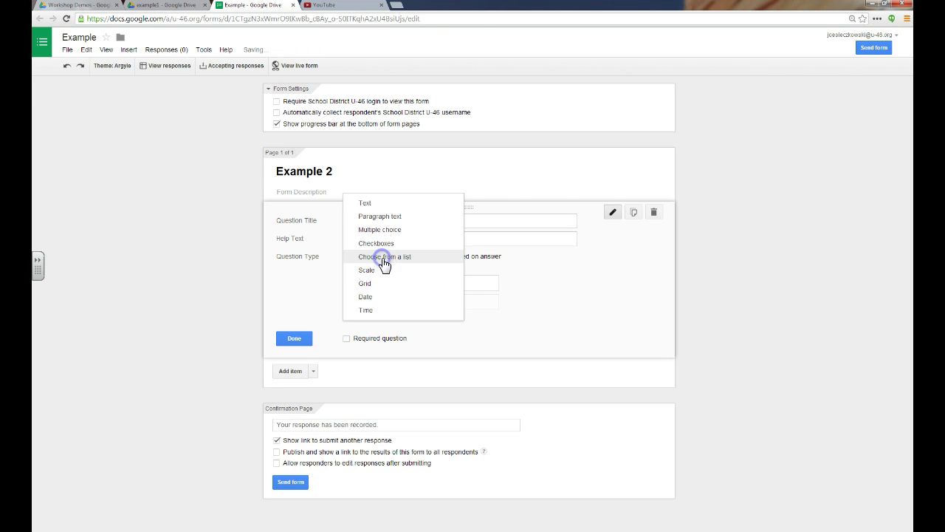
left_click(384, 256)
Try the Scale type on the untitled question and look over the choices for its upper limit, keeping 5
left_click(384, 264)
left_click(382, 261)
left_click(385, 264)
left_click(383, 272)
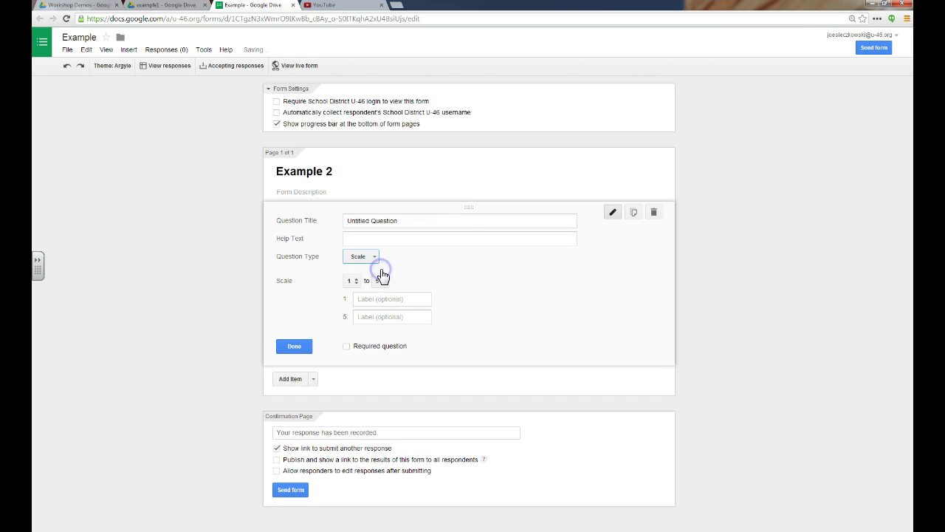
left_click(380, 280)
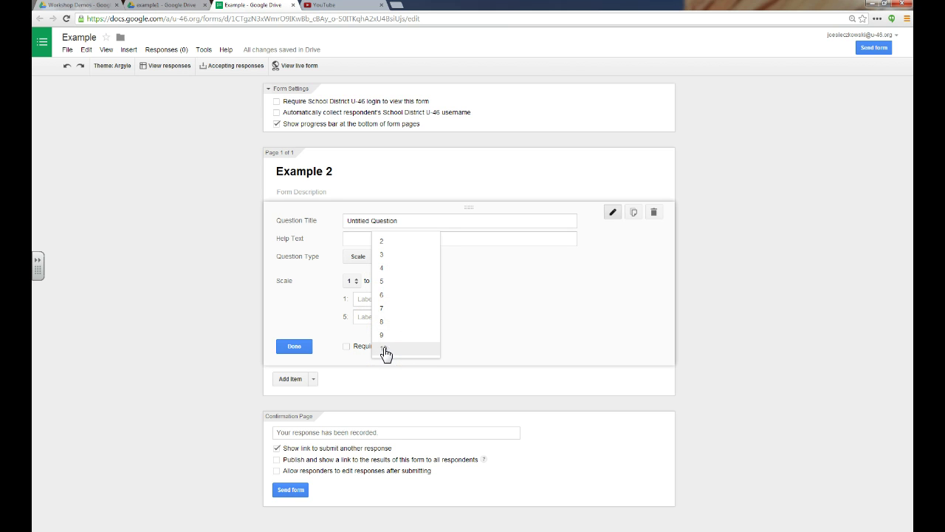
left_click(389, 284)
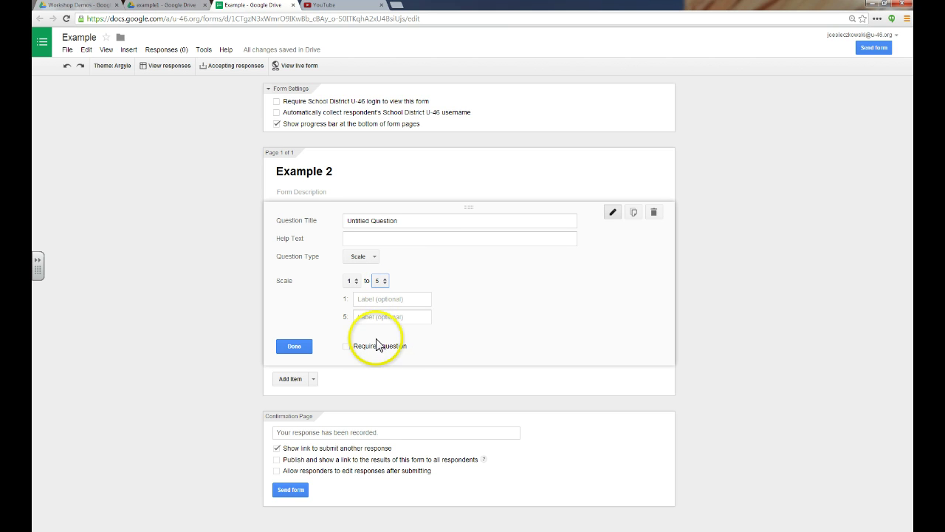
Set the untitled question's type to Grid and open the first row's label for editing
left_click(362, 257)
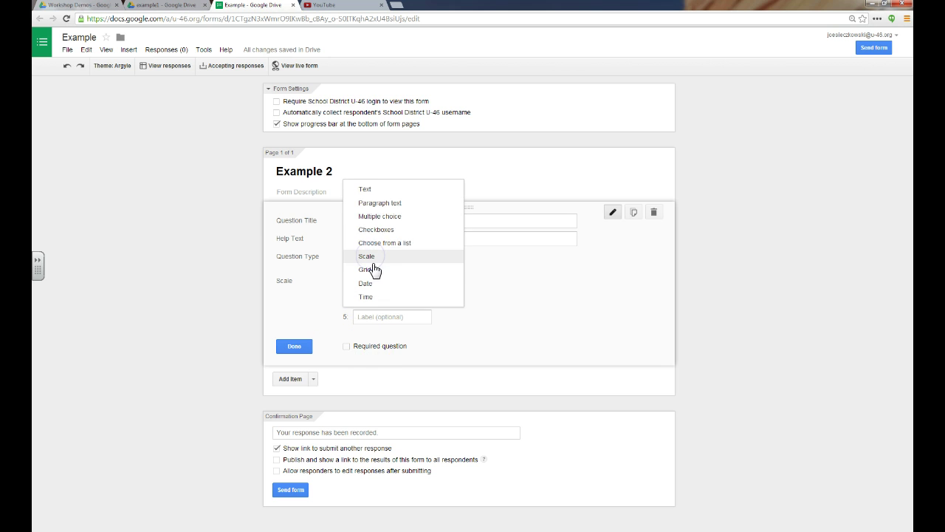
left_click(373, 269)
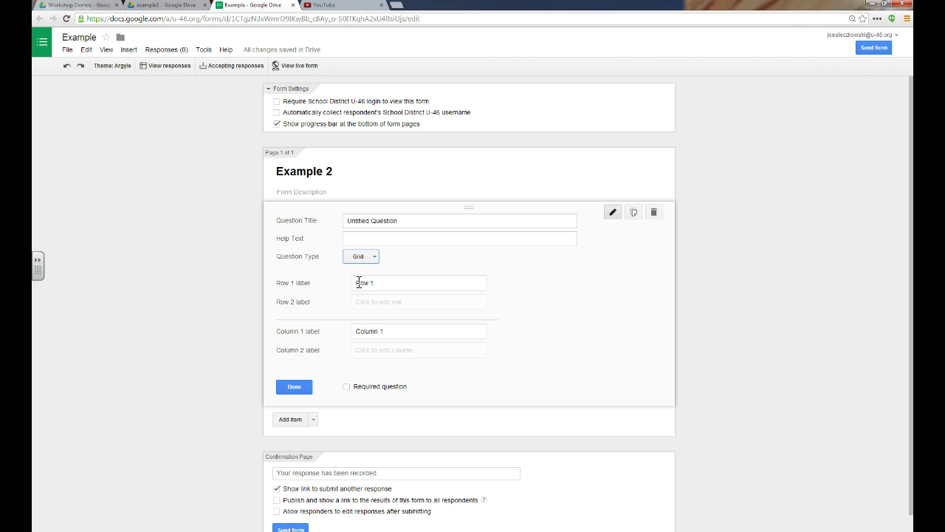
left_click(365, 283)
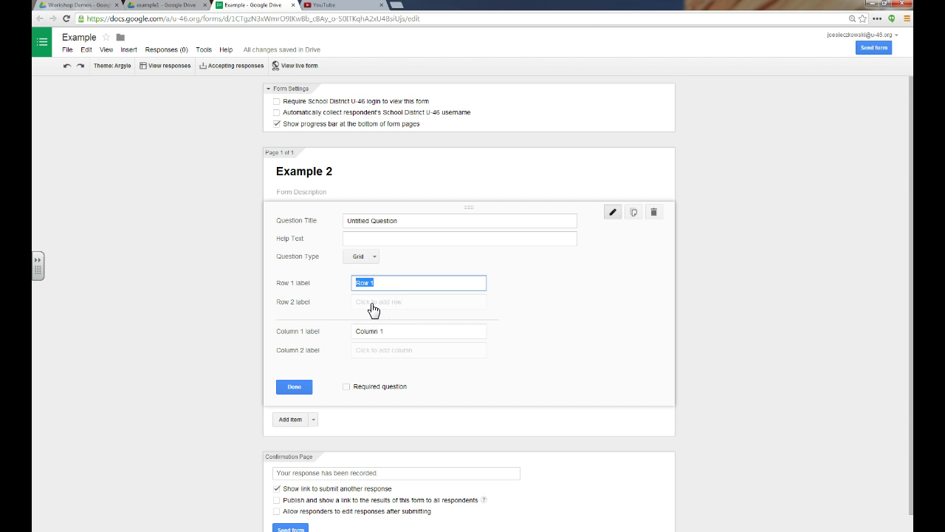
Set the untitled question's type to Text and title it "What is your email?"
left_click(367, 257)
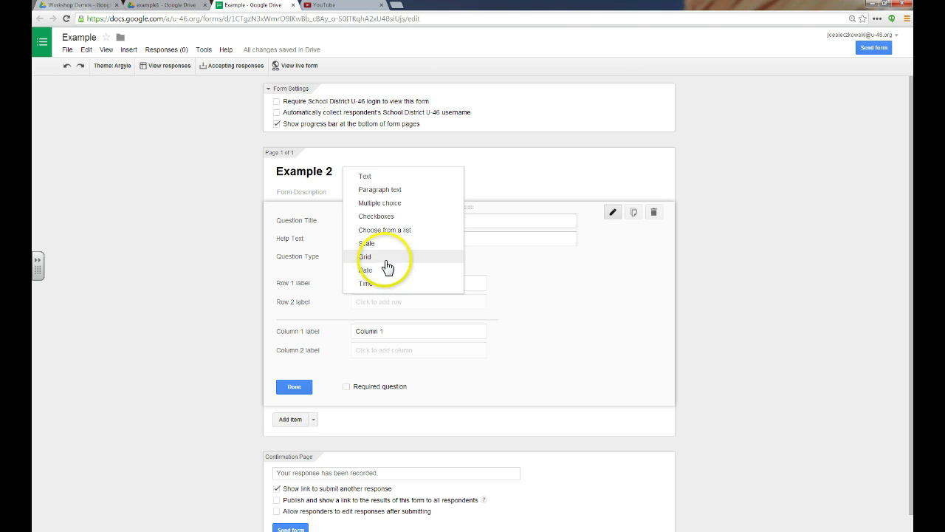
left_click(382, 257)
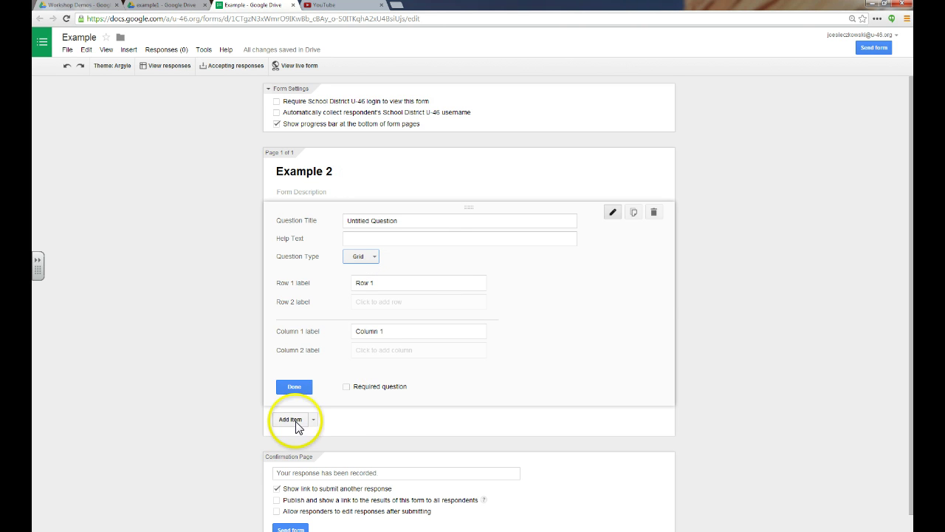
left_click(385, 221)
left_click(374, 262)
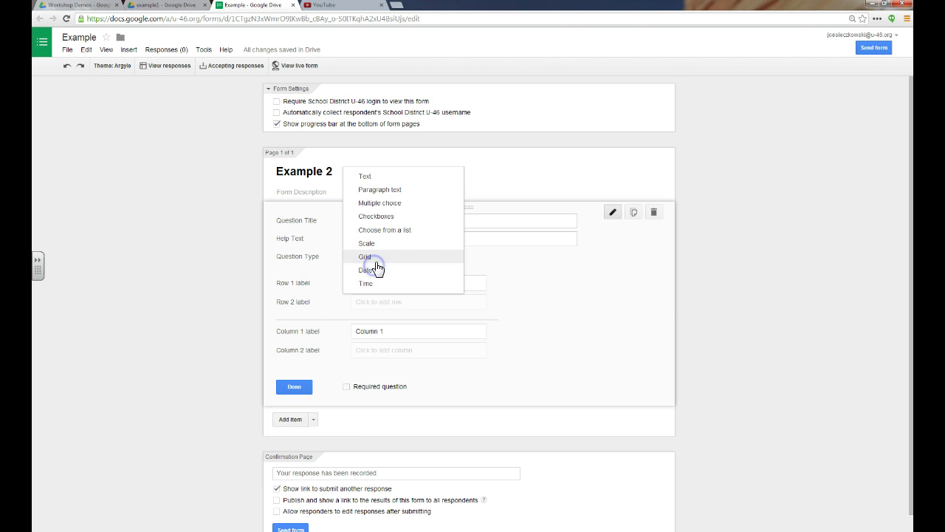
left_click(394, 177)
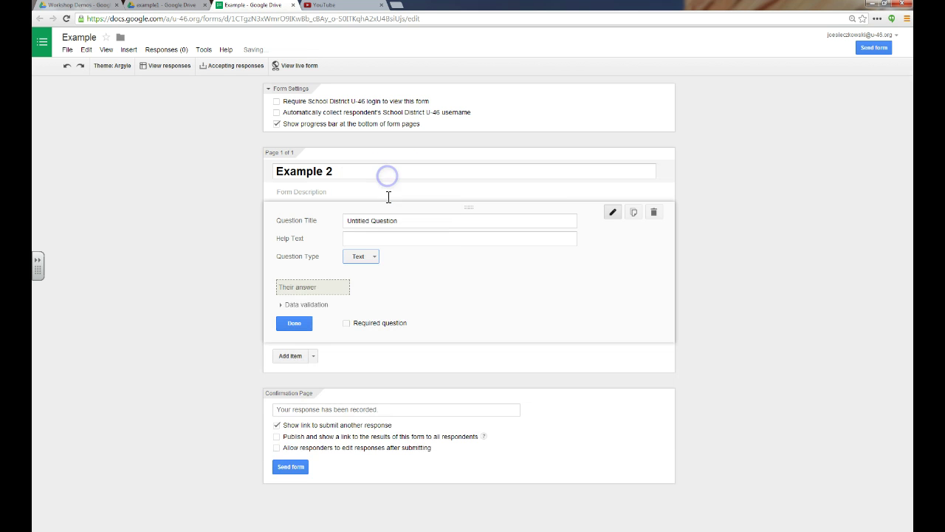
left_click(380, 220)
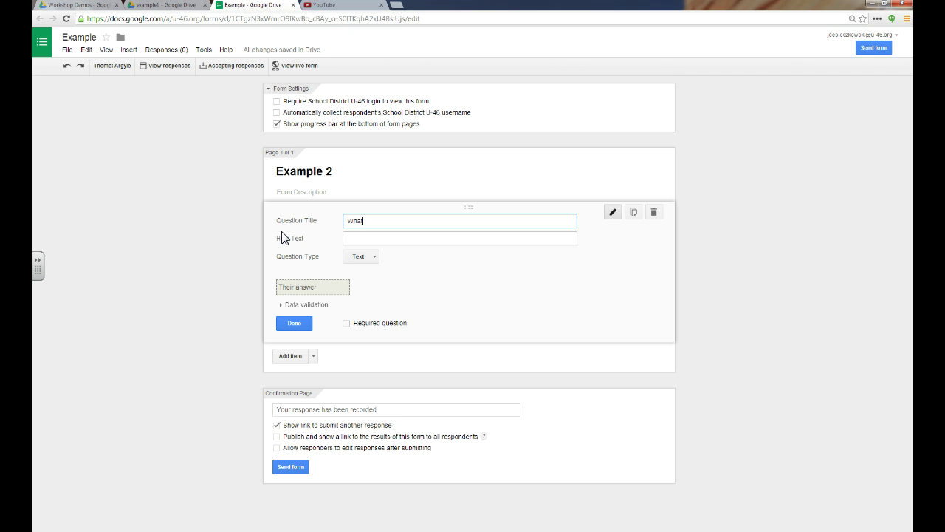
type("em")
Add data validation requiring the answer to be Text of kind Email address, and make the email question required
left_click(284, 306)
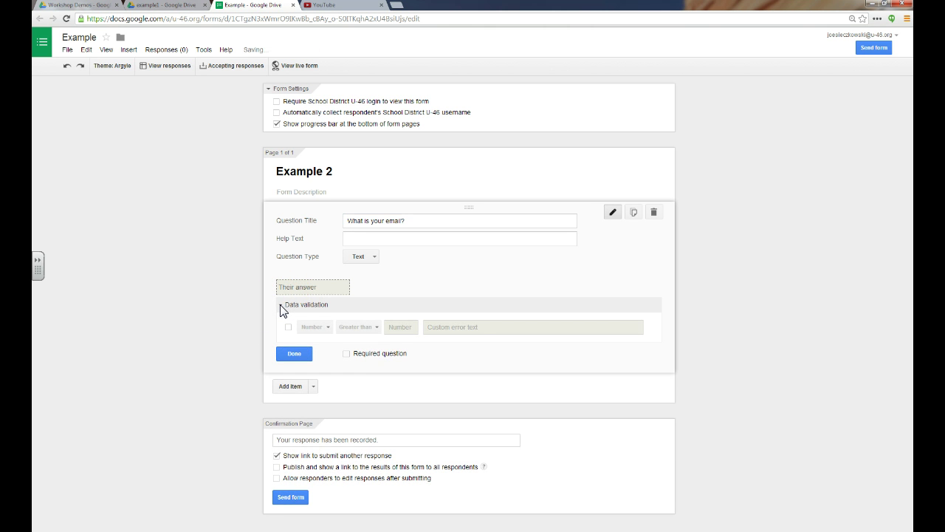
left_click(288, 327)
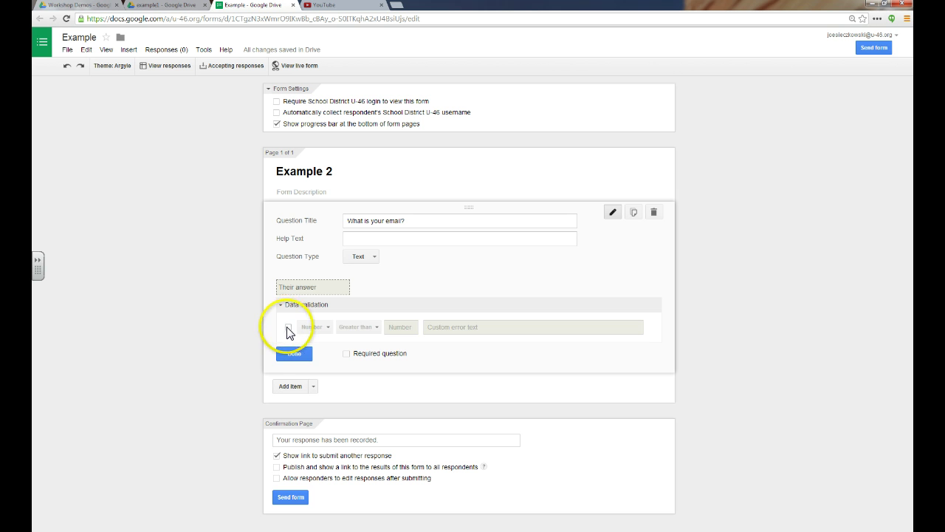
left_click(313, 328)
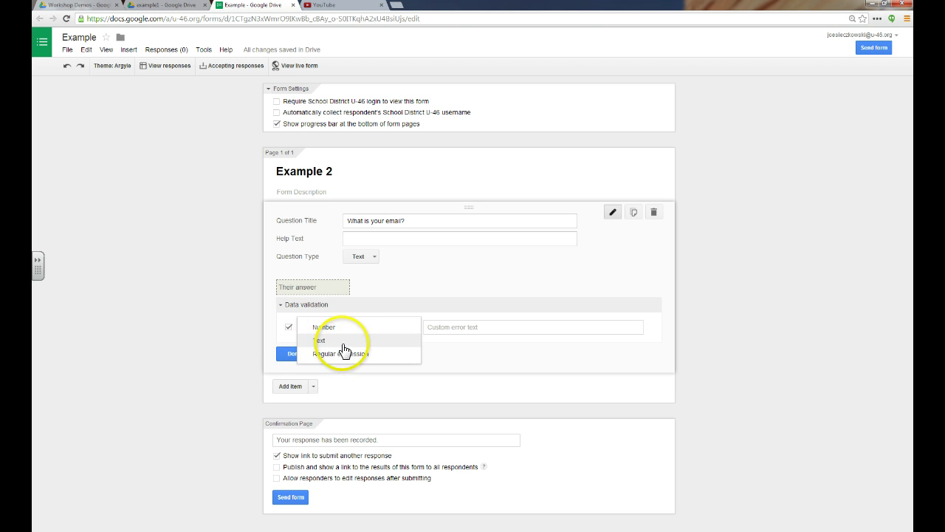
left_click(340, 342)
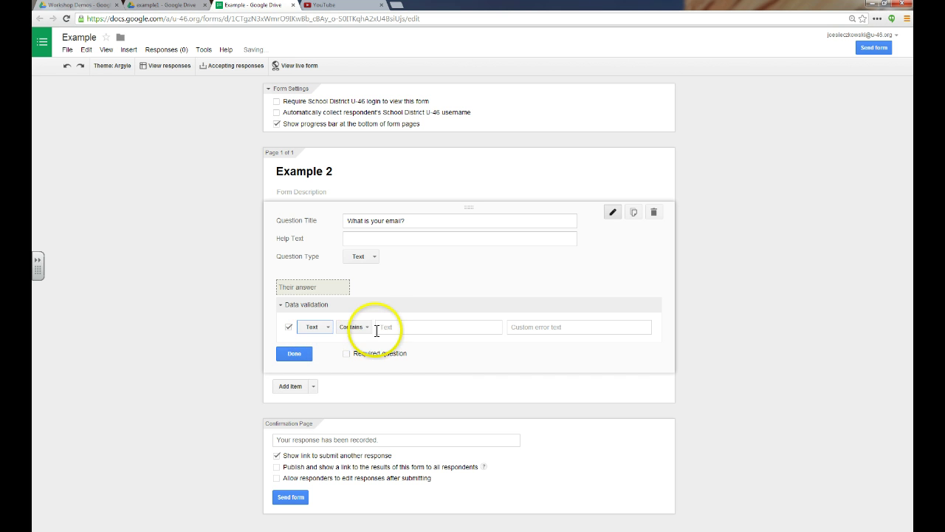
left_click(361, 331)
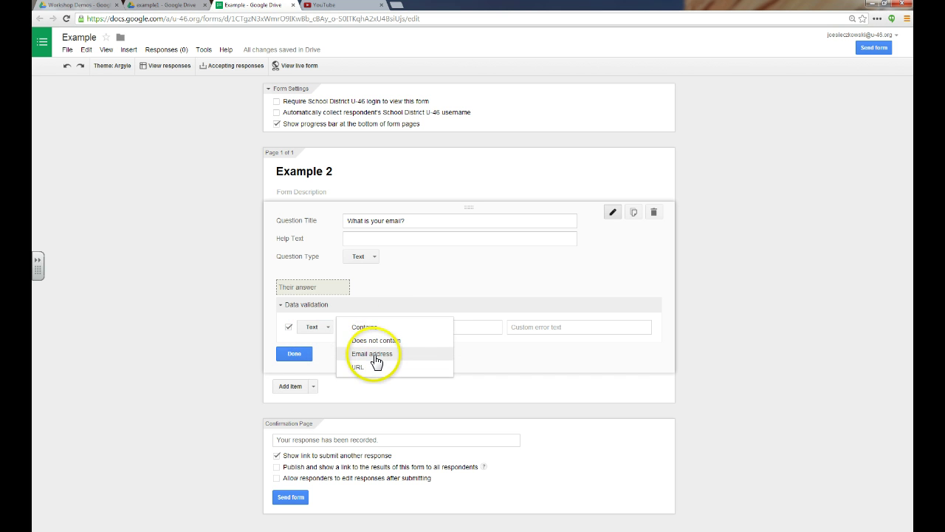
left_click(376, 357)
left_click(422, 332)
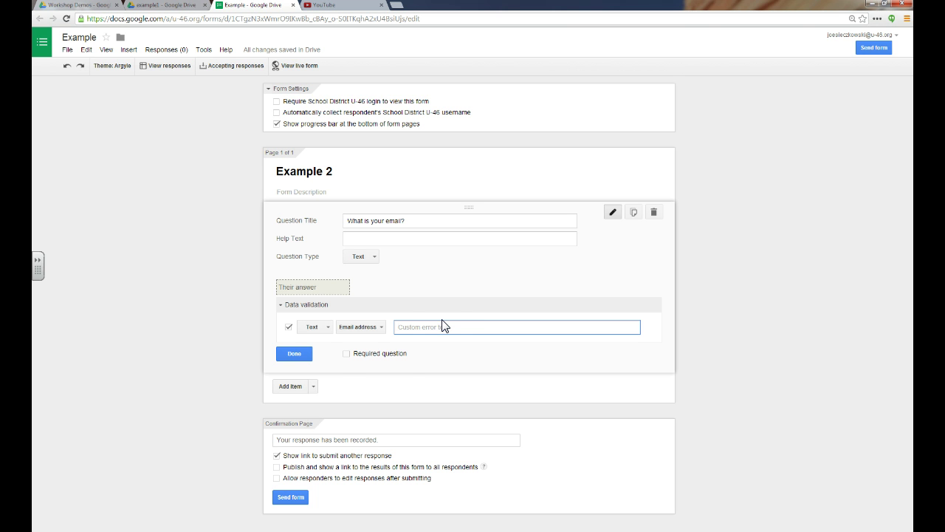
left_click(348, 354)
left_click(299, 355)
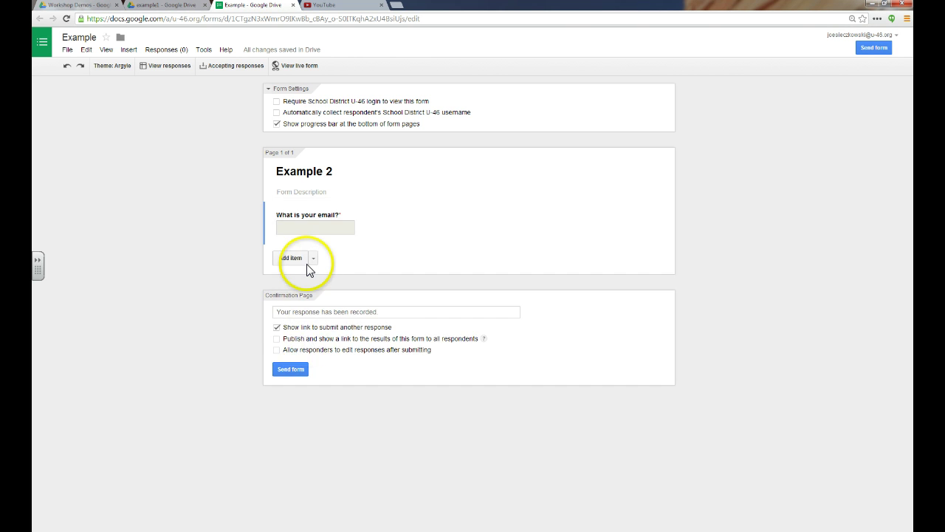
Add a required Text question titled "What is your name?" below the email question
left_click(313, 260)
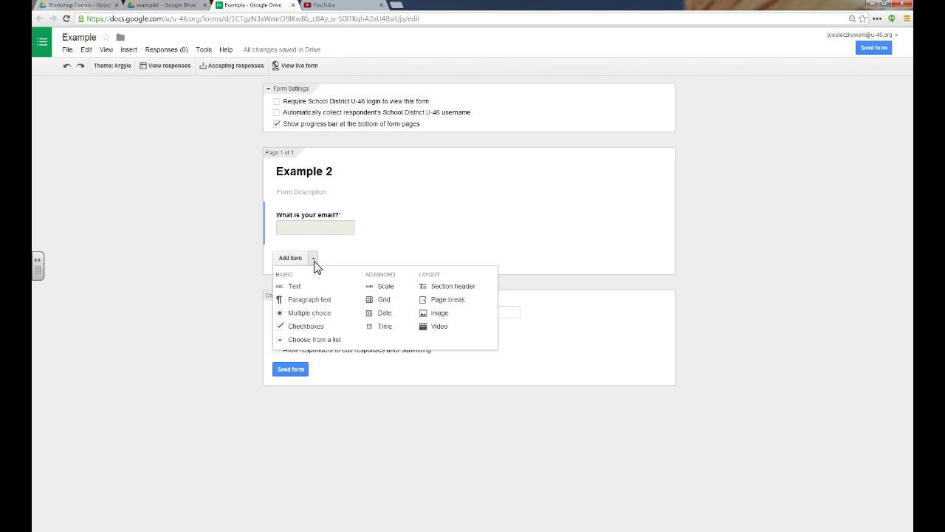
left_click(299, 288)
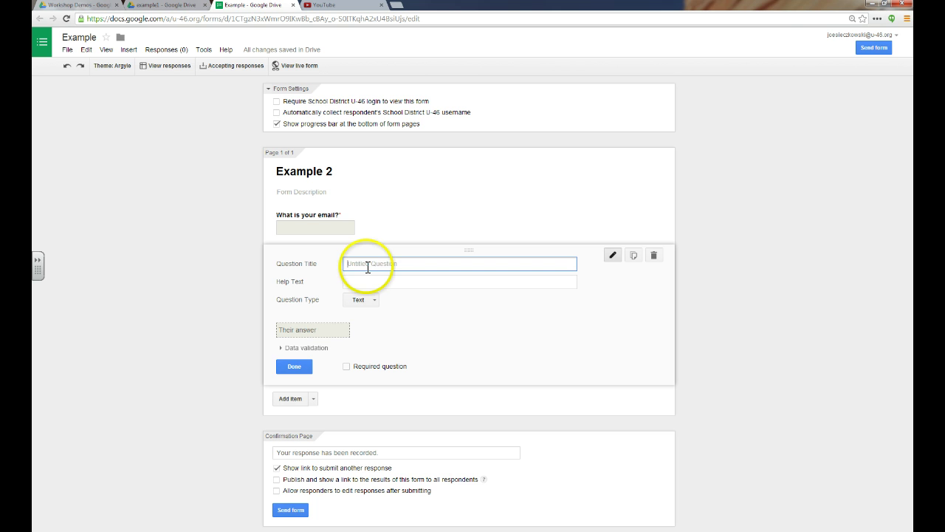
type("What is your name?")
left_click(350, 366)
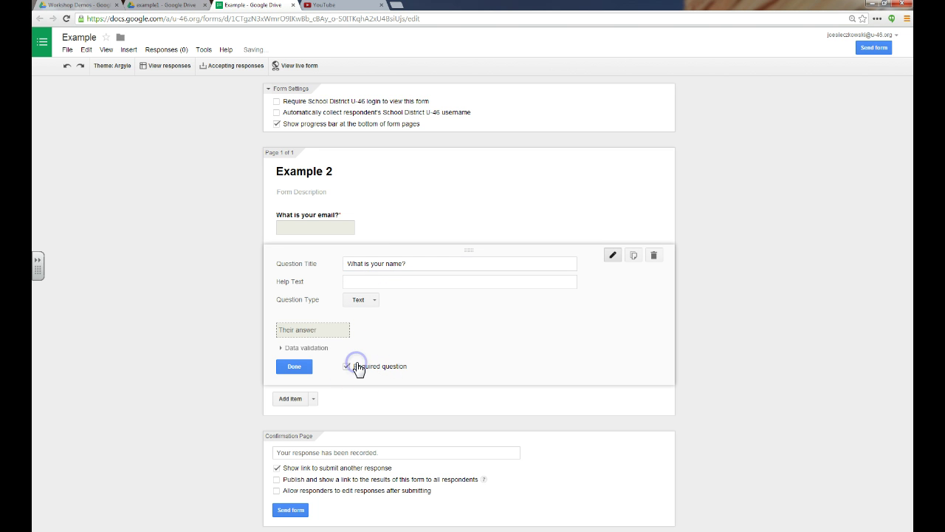
left_click(288, 366)
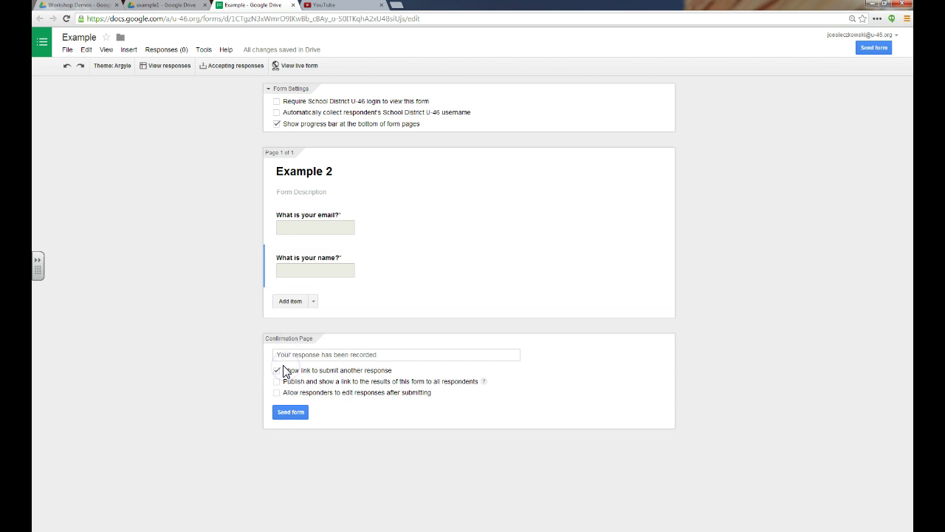
Add a required Paragraph text question titled "What is your favorite vacation?" below the name question
left_click(313, 302)
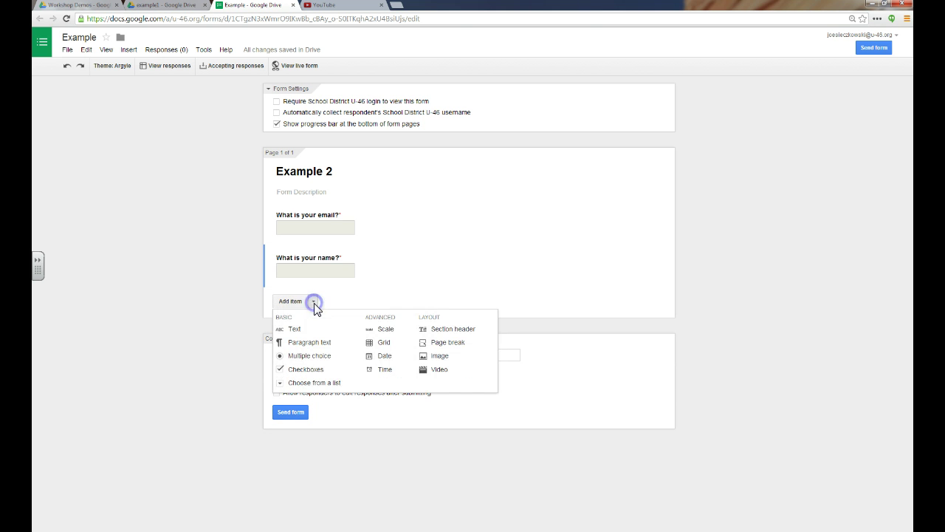
left_click(310, 343)
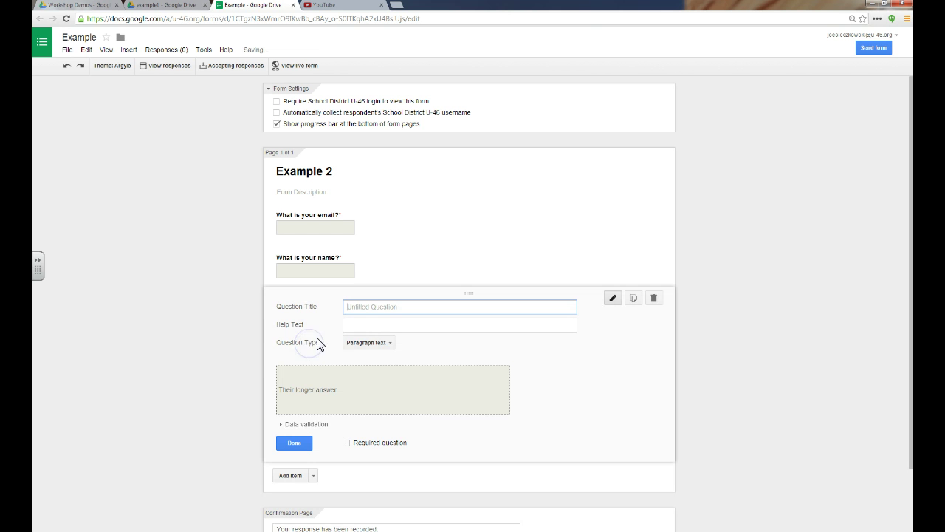
left_click(353, 308)
type("What is your")
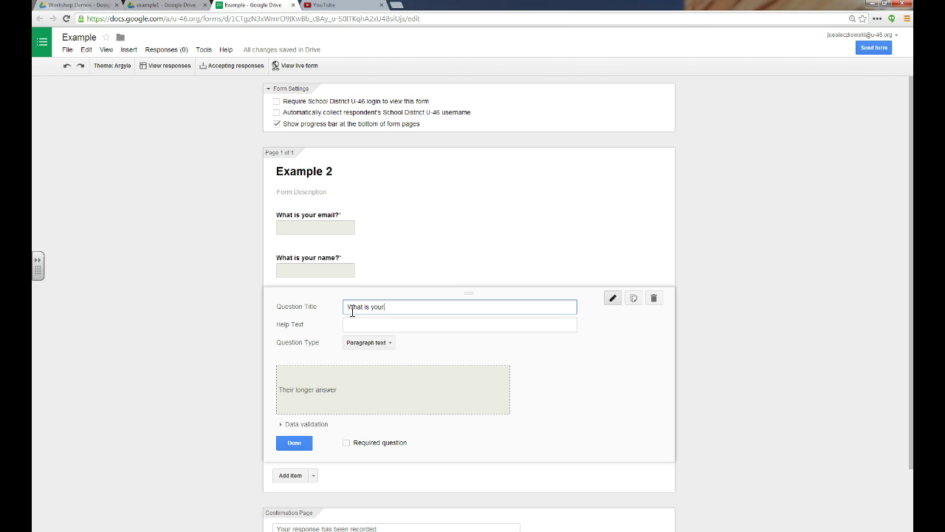
type(" favorite vacation")
left_click(352, 444)
left_click(350, 444)
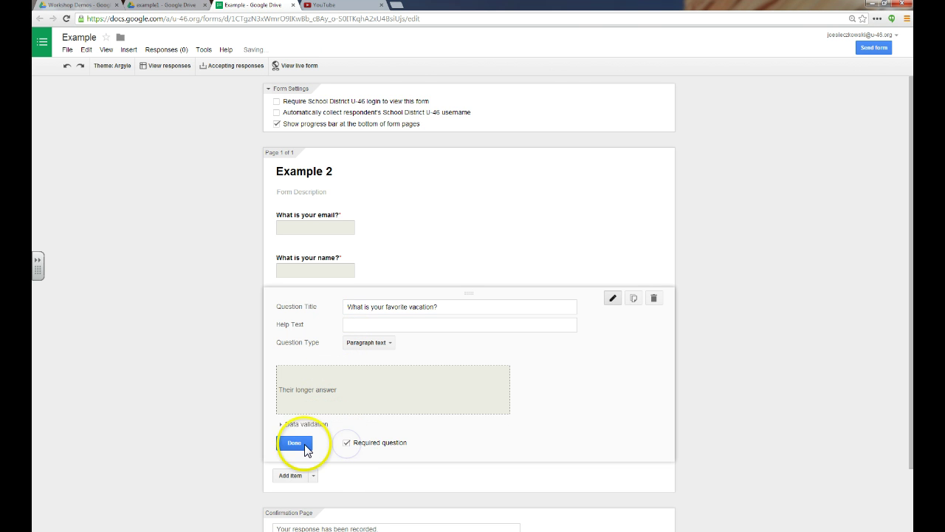
left_click(306, 446)
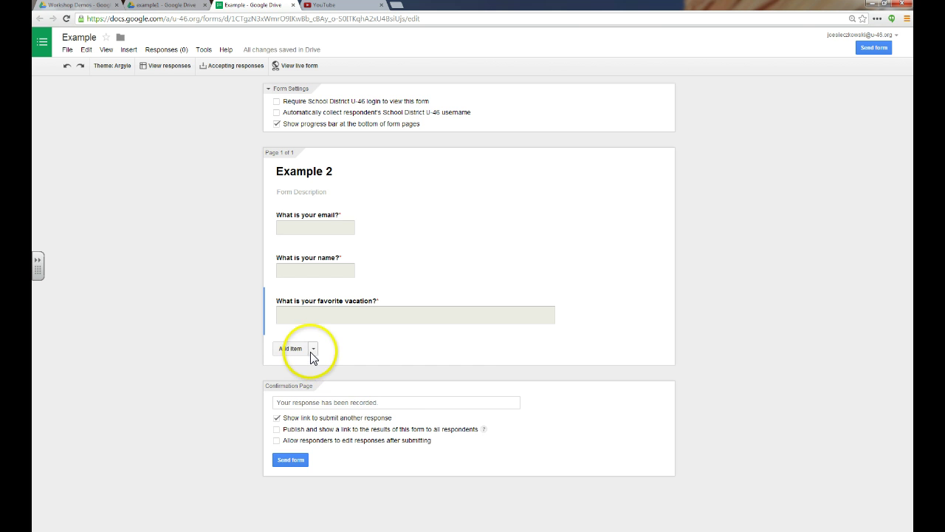
Add a Multiple choice question titled "What is your favorite color?" below the vacation question
left_click(313, 349)
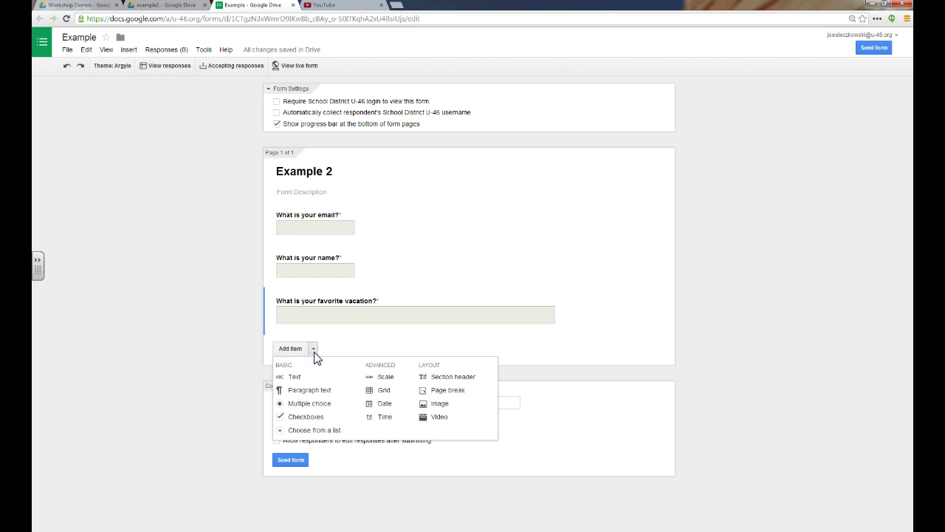
left_click(318, 411)
left_click(356, 354)
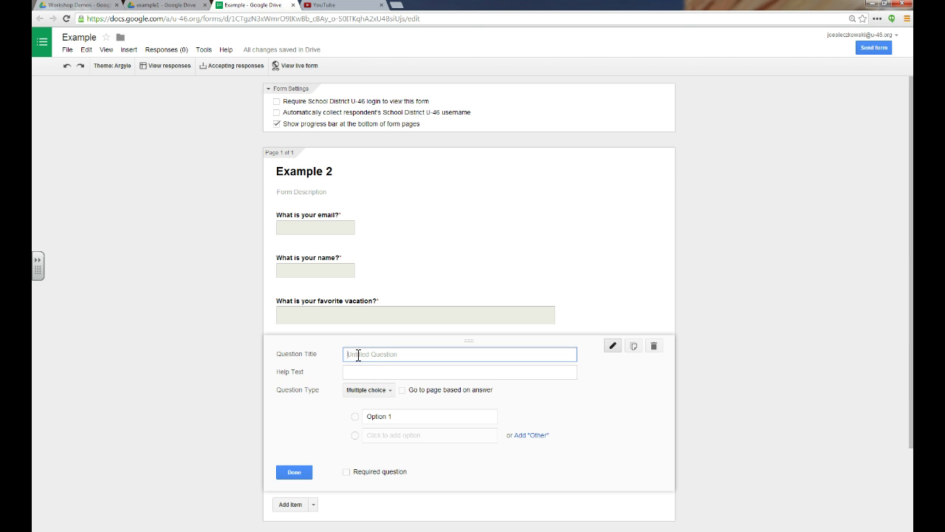
type("What is your favorite color?")
Enter red, blue, green and yellow as the answer options of the favorite color question
left_click(397, 416)
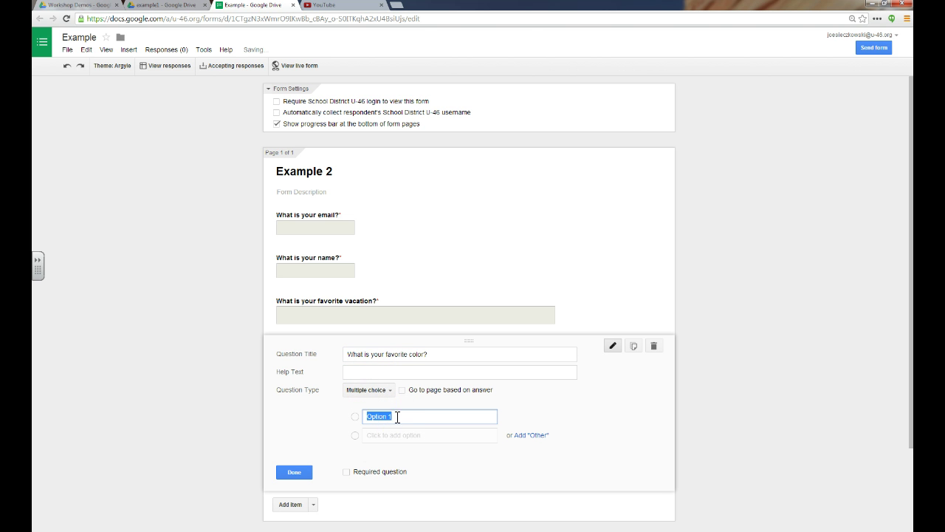
type("red")
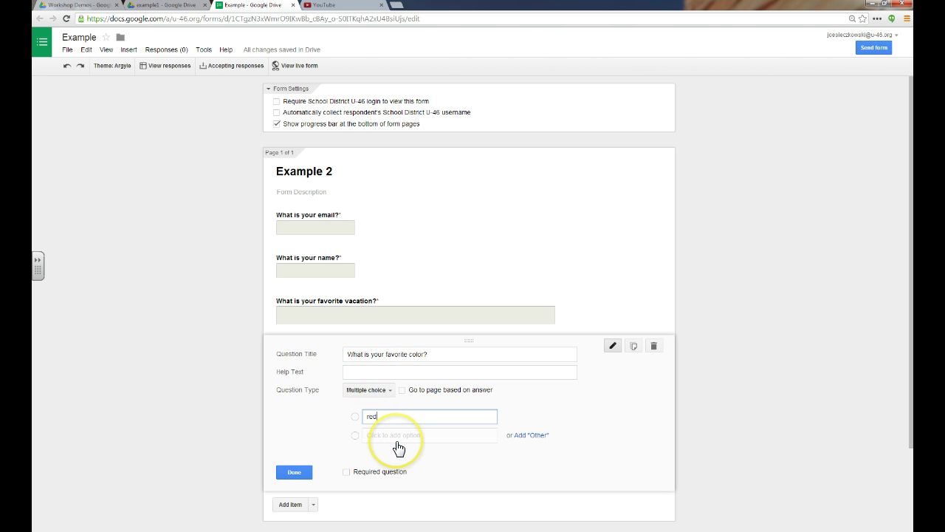
left_click(397, 438)
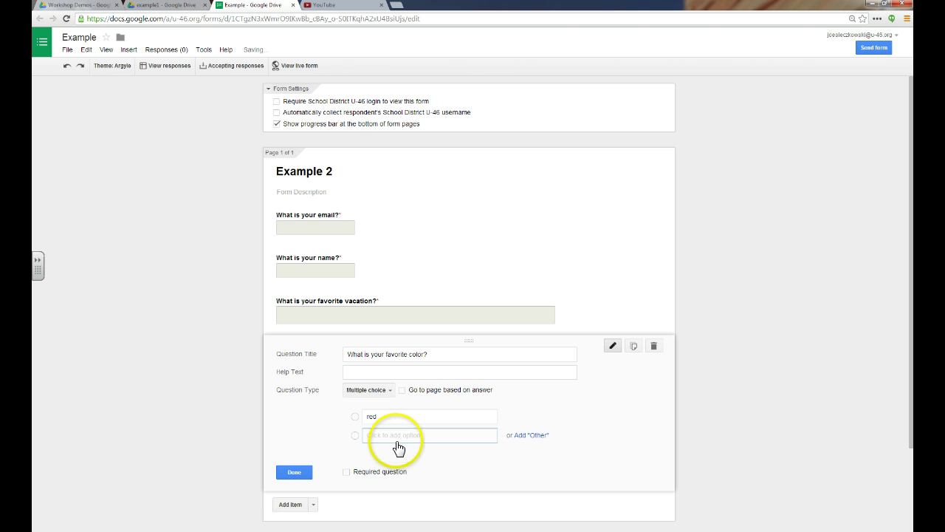
type("blue")
key("Return")
type("gre")
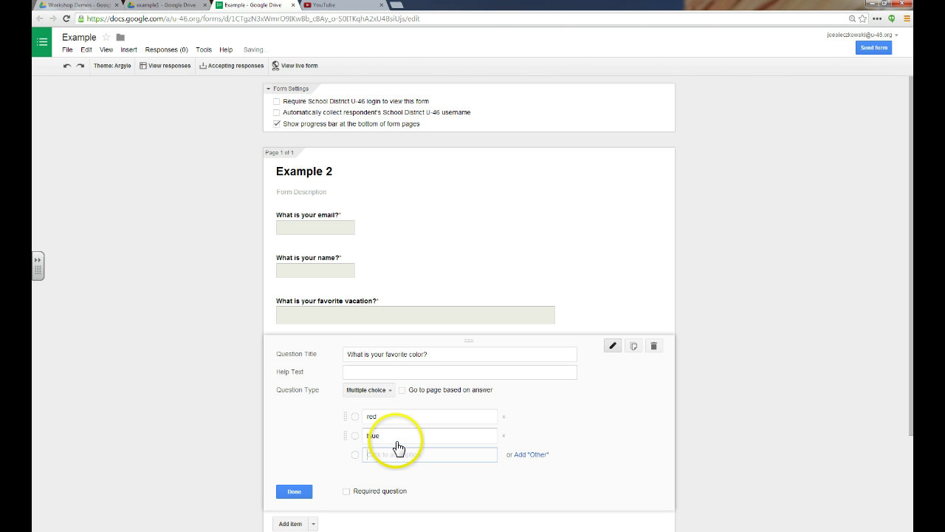
type("en")
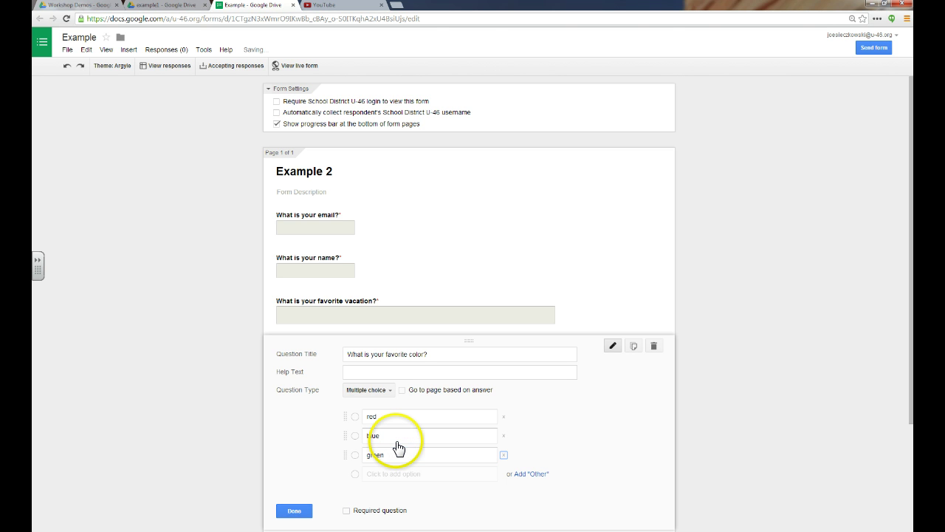
key("Return")
type("yell")
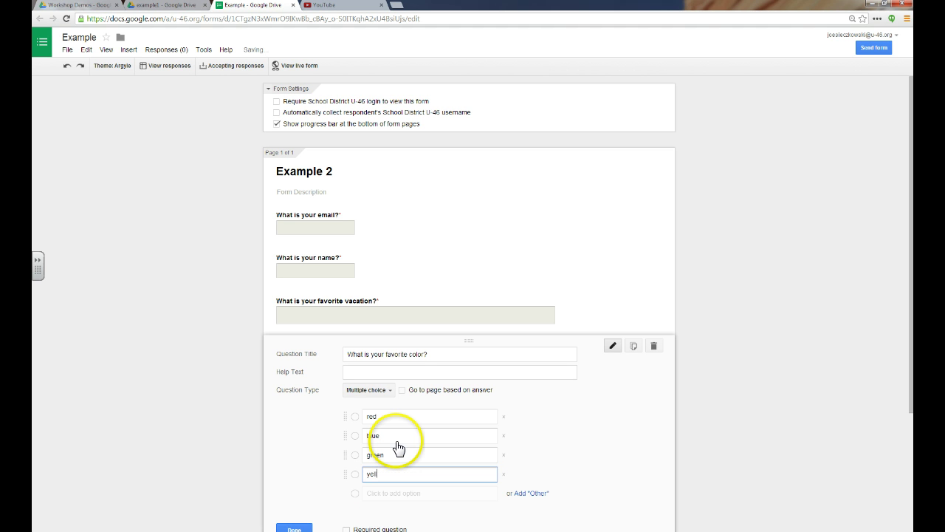
type("ow")
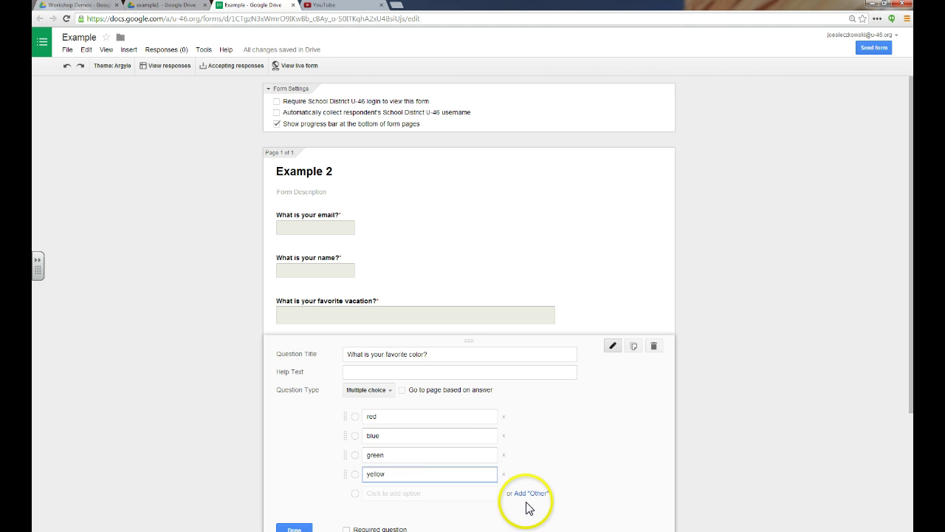
Try an "Other" answer option on the favorite color question and remove it again
left_click(528, 498)
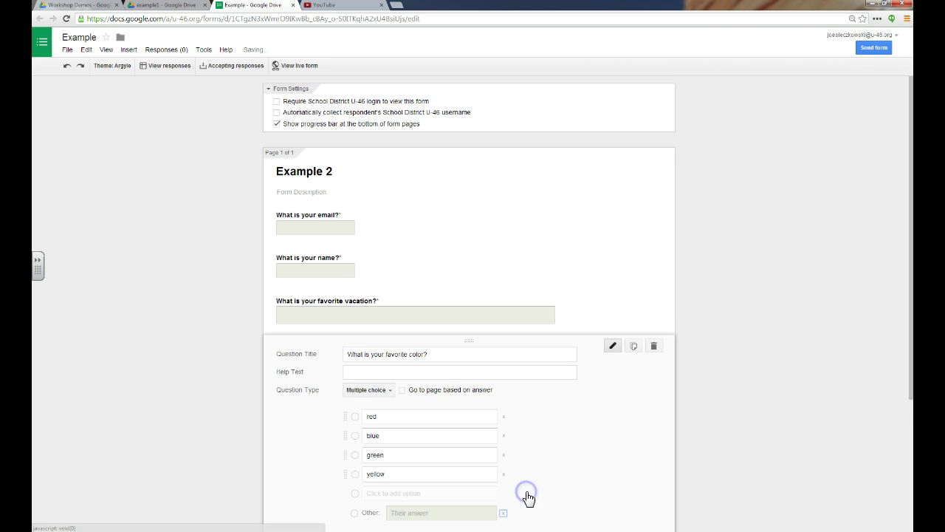
scroll(524, 494, "down", 2)
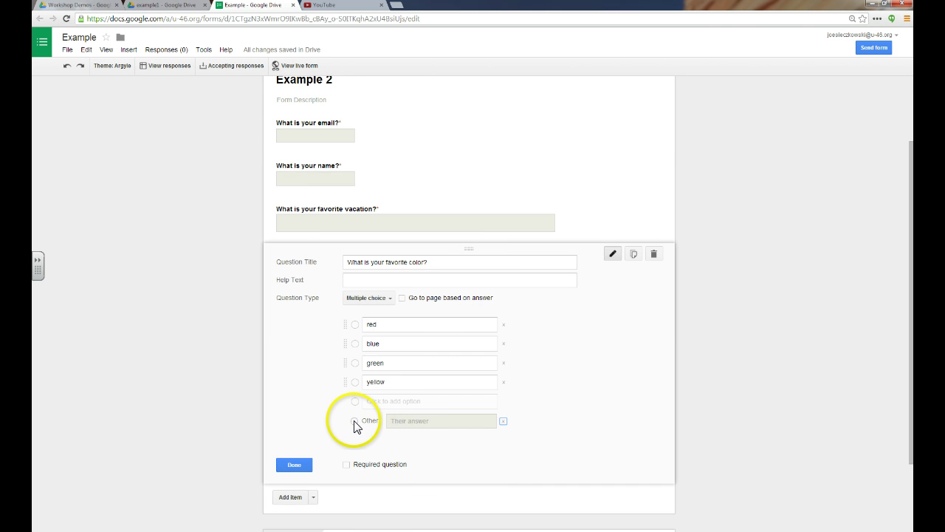
left_click(503, 422)
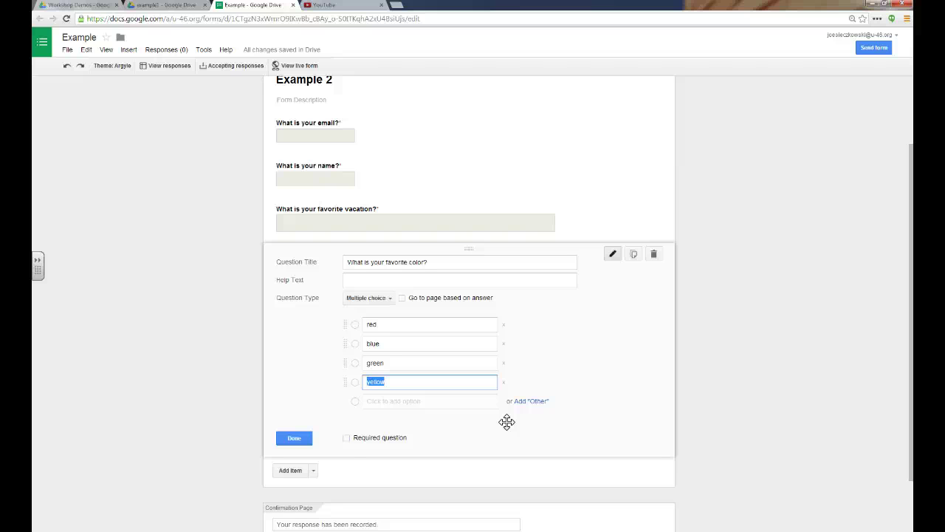
Make the favorite color question required and finish editing it
left_click(346, 438)
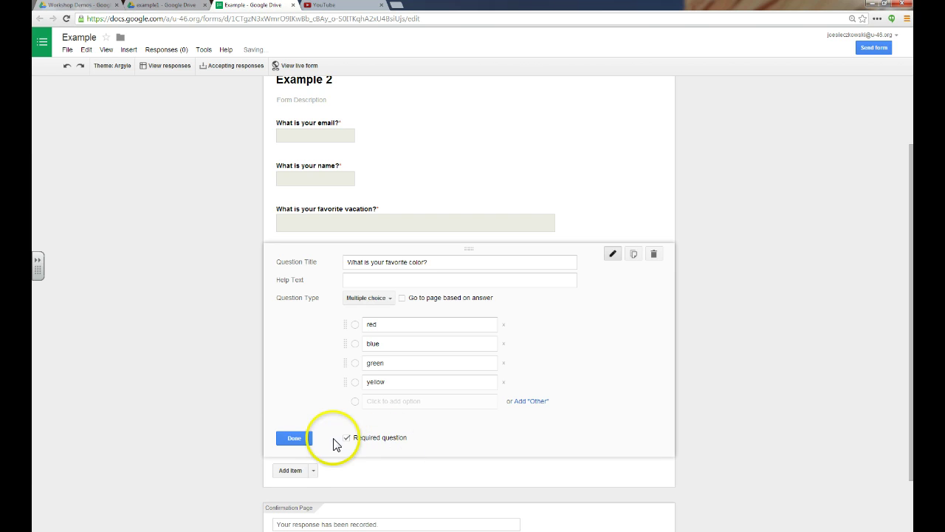
left_click(293, 439)
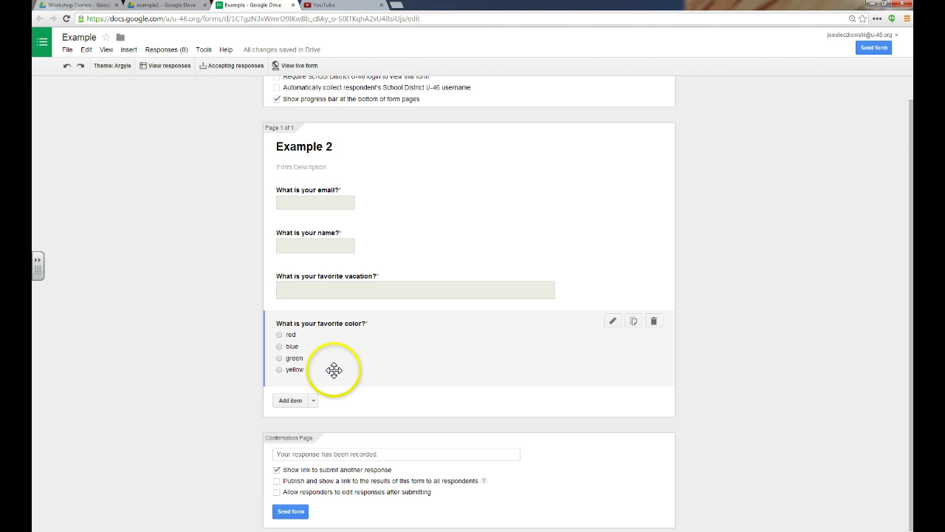
Add a Checkboxes question titled "What is your favorite class?" with the help text "Check all that apply." below the color question
left_click(313, 401)
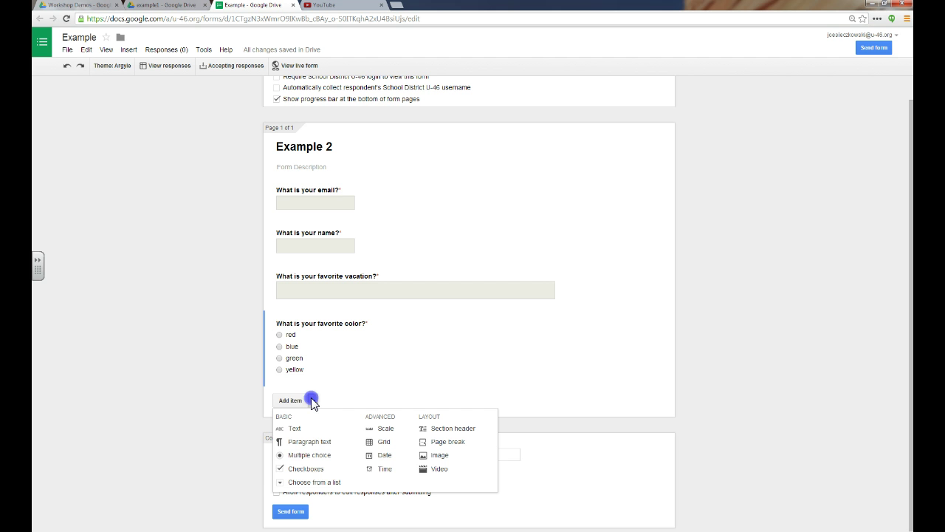
left_click(314, 469)
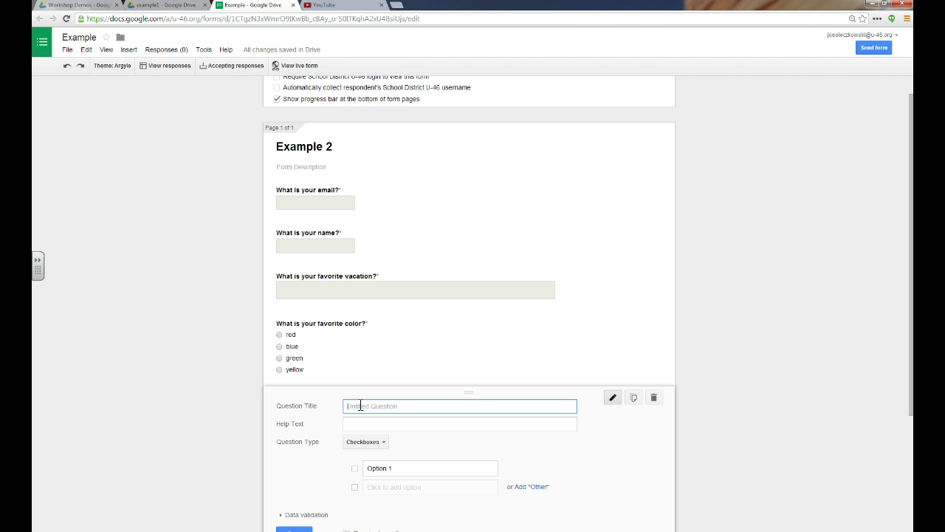
type("What is your favorite class?")
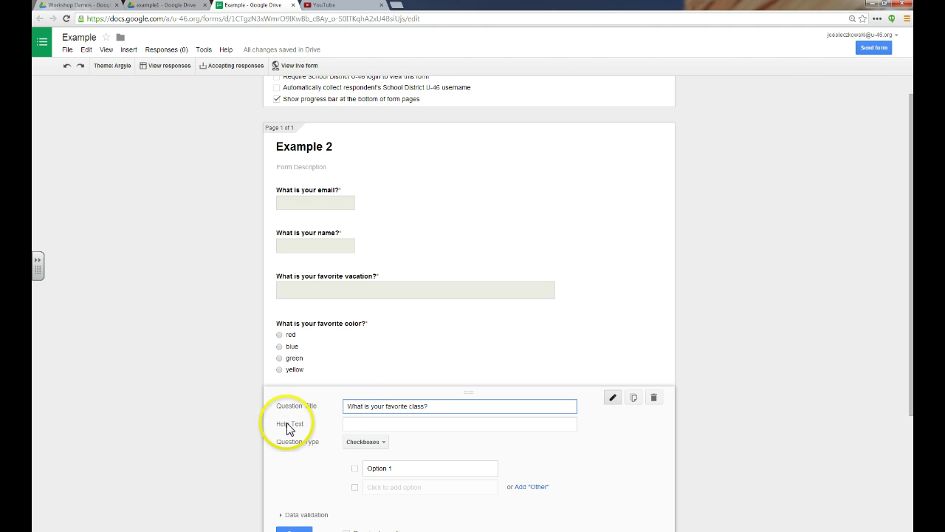
left_click(356, 425)
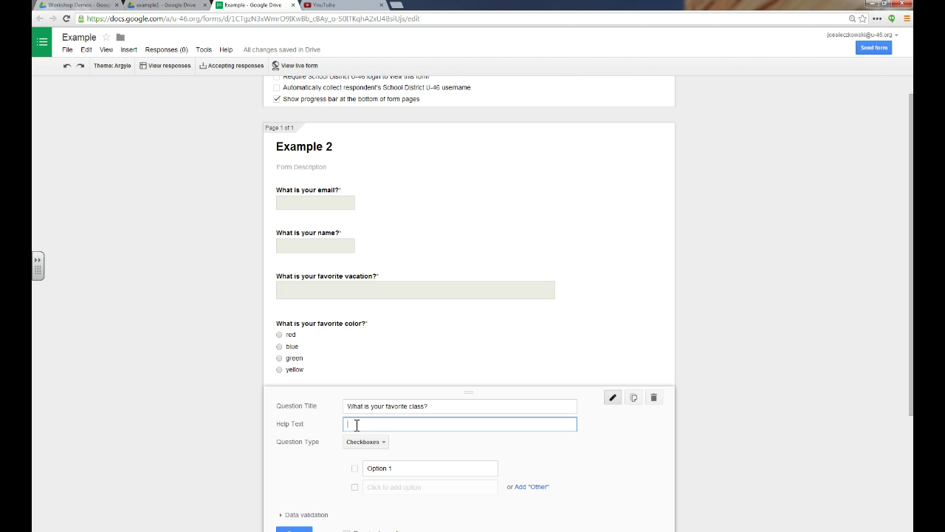
type("Check all that apply")
Enter POE, CEA, IED and EDD as the answer options of the favorite class question
left_click(401, 467)
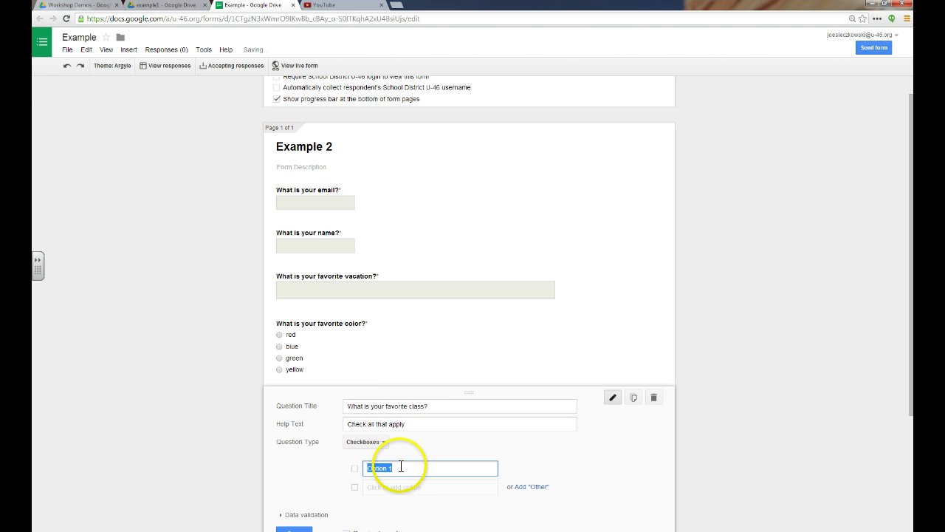
type("POE")
key("Return")
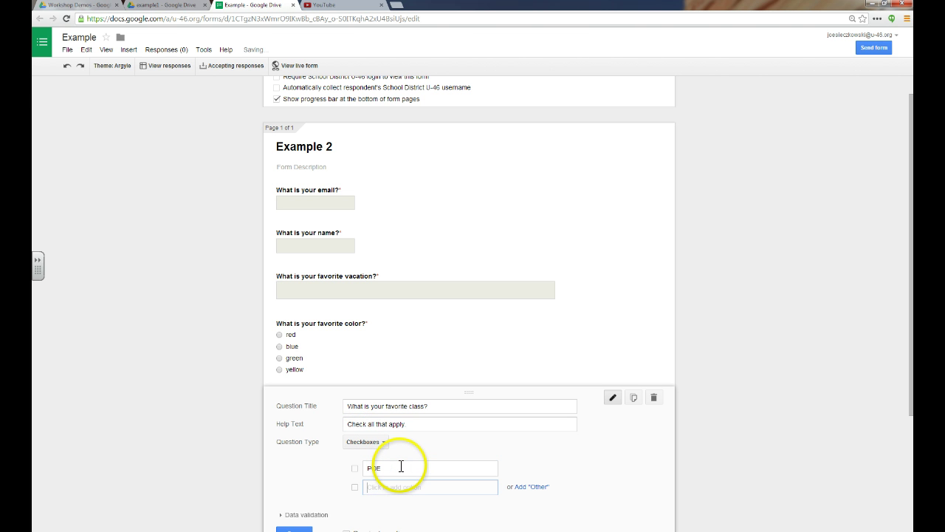
type("CEA")
key("Return")
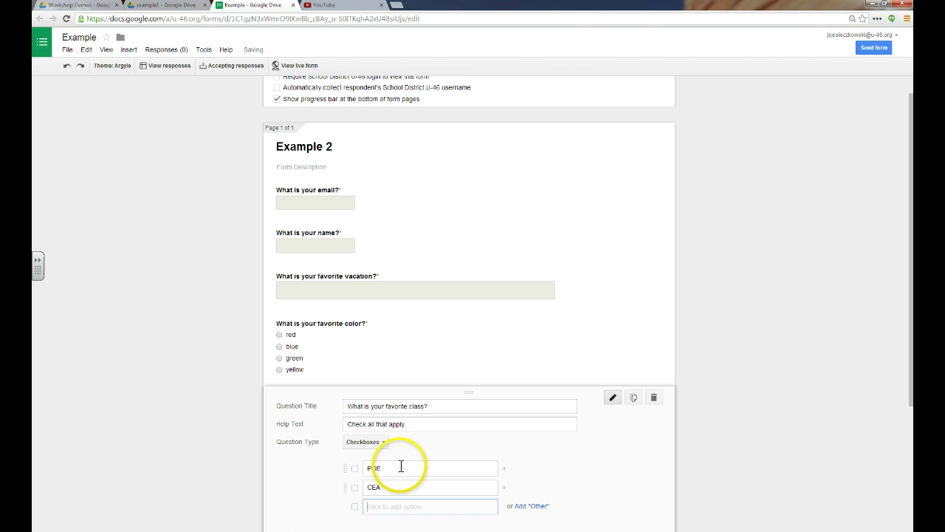
type("IED")
key("Return")
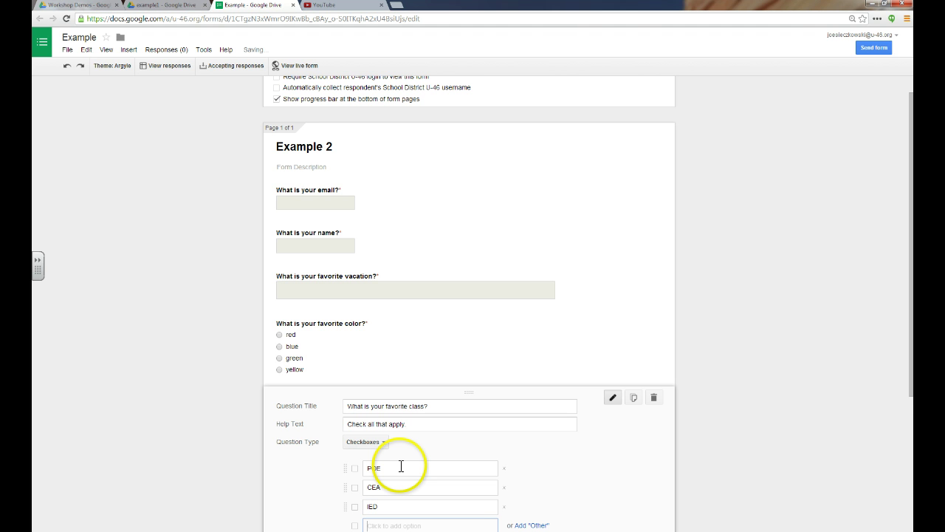
type("EDD")
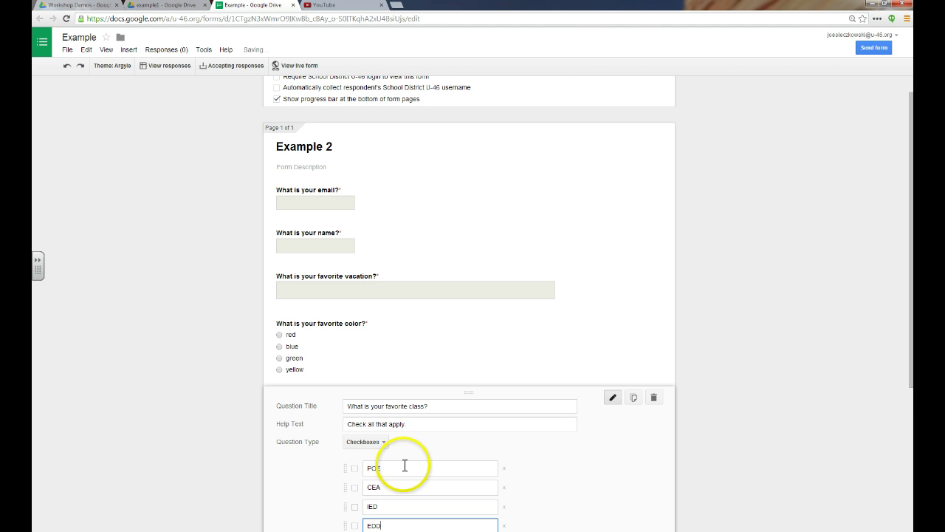
Make the favorite class question required and finish editing it
scroll(403, 465, "down", 1)
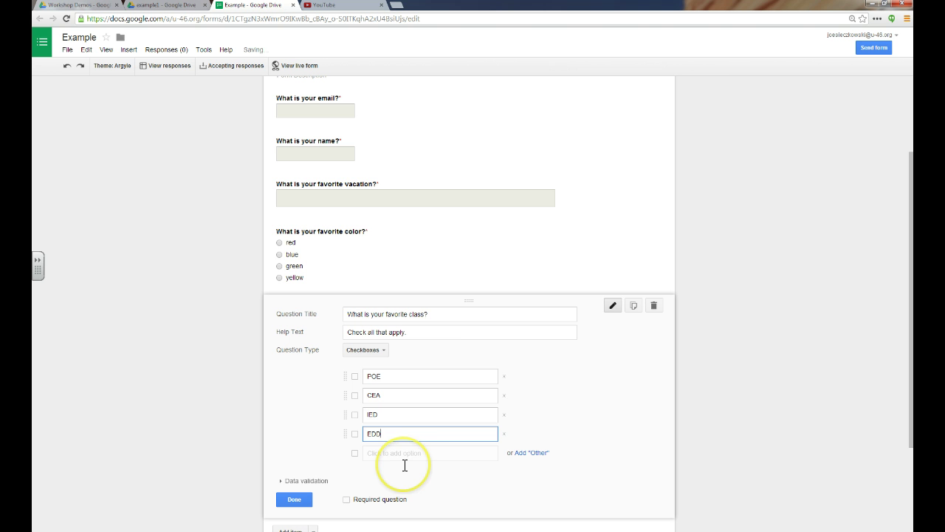
left_click(347, 500)
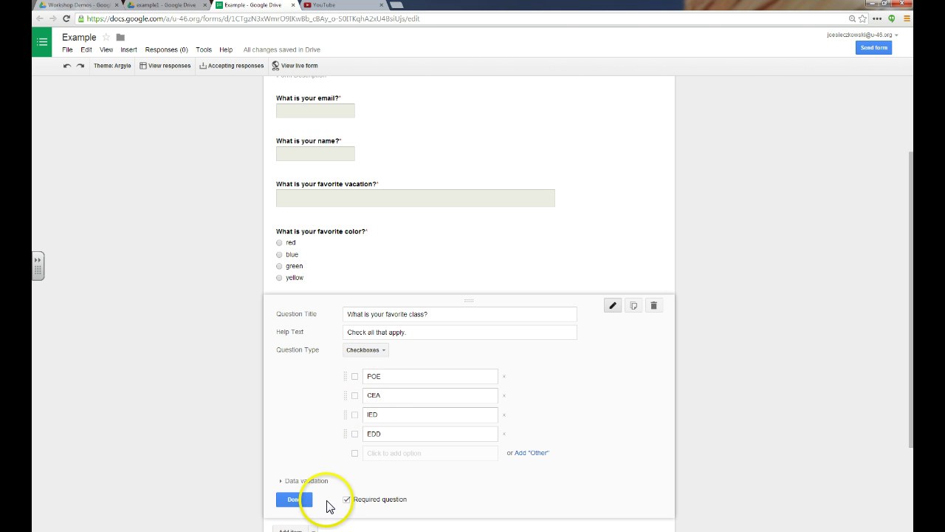
left_click(305, 499)
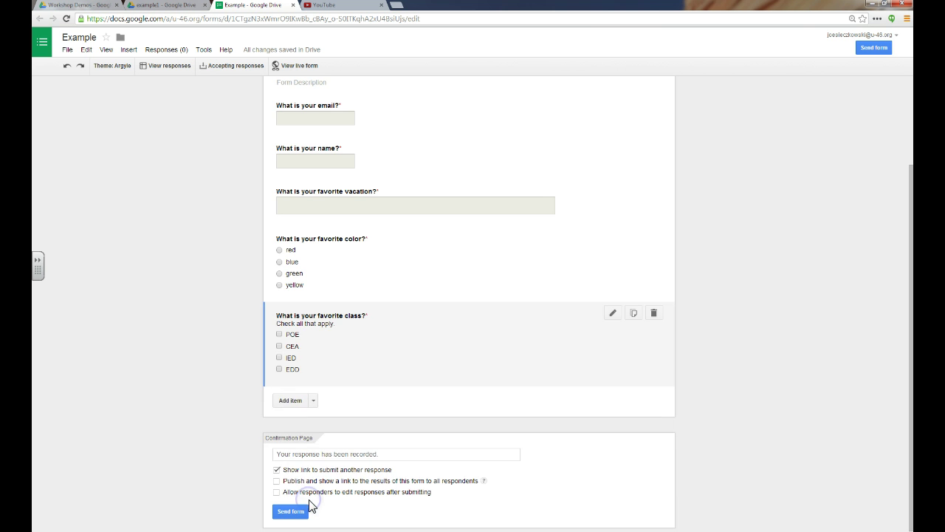
Add a Choose from a list question titled "Are you from Elgin?" below the favorite class question
left_click(313, 401)
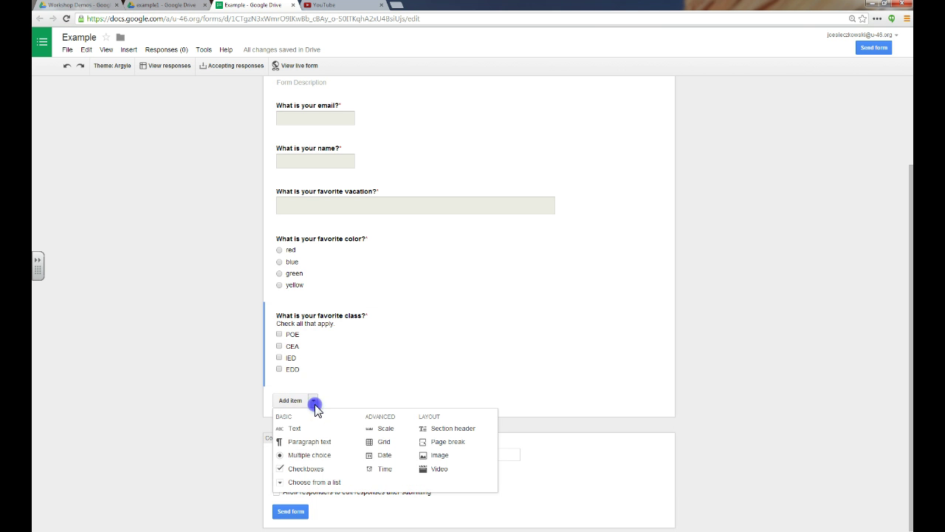
left_click(315, 482)
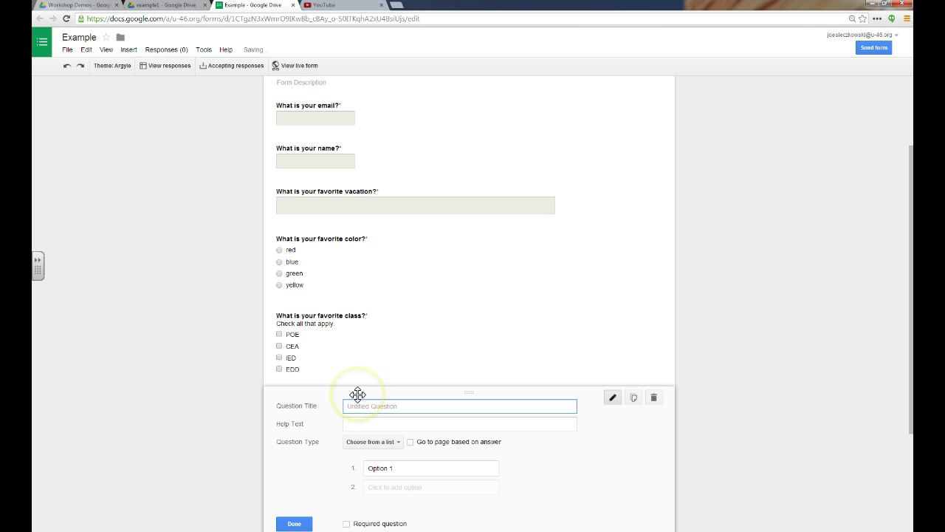
type("Are")
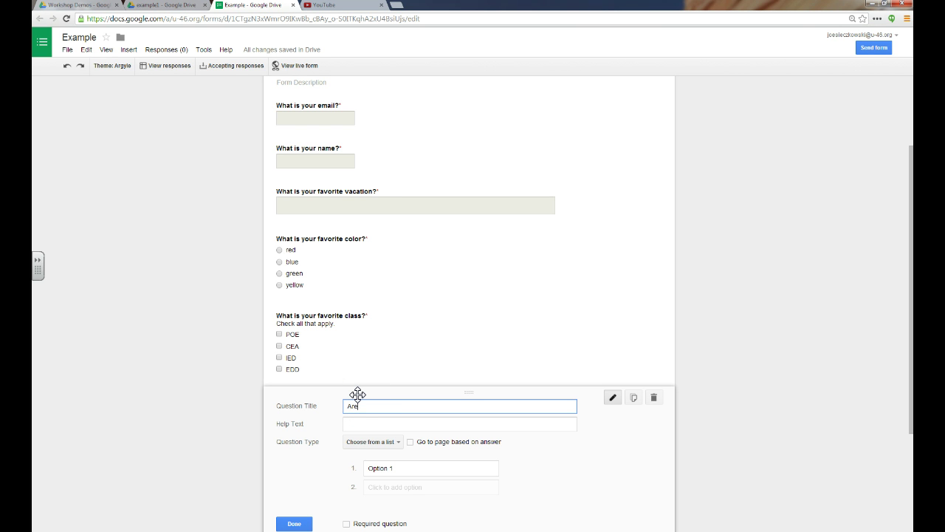
type(" you from Elgin?")
Enter Yes and No as the list options of the Elgin question
left_click(394, 464)
type("es")
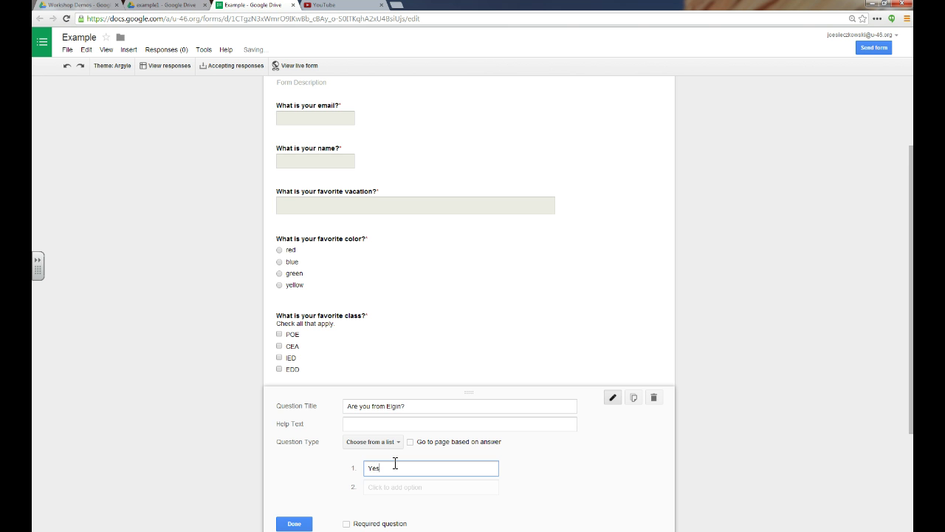
key("Return")
type("No")
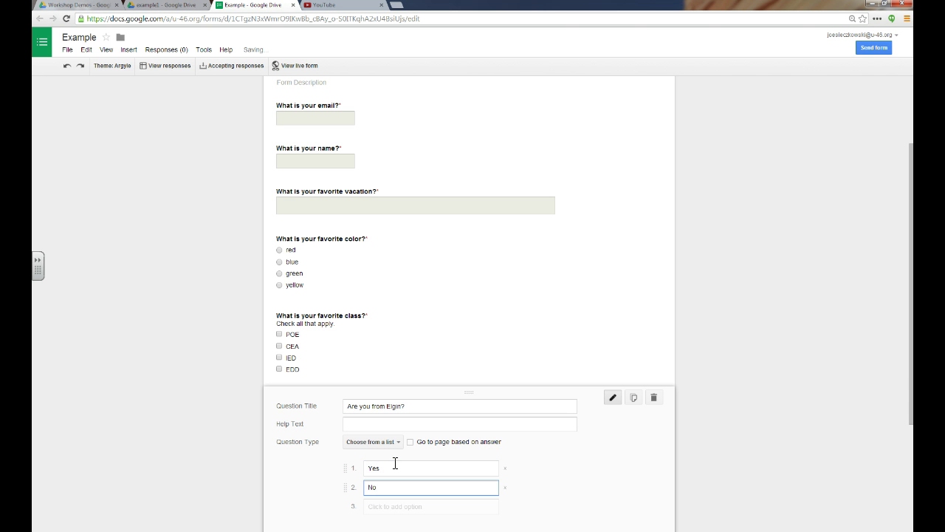
Make the Elgin question required and finish editing it
scroll(395, 463, "down", 2)
left_click(346, 405)
left_click(295, 406)
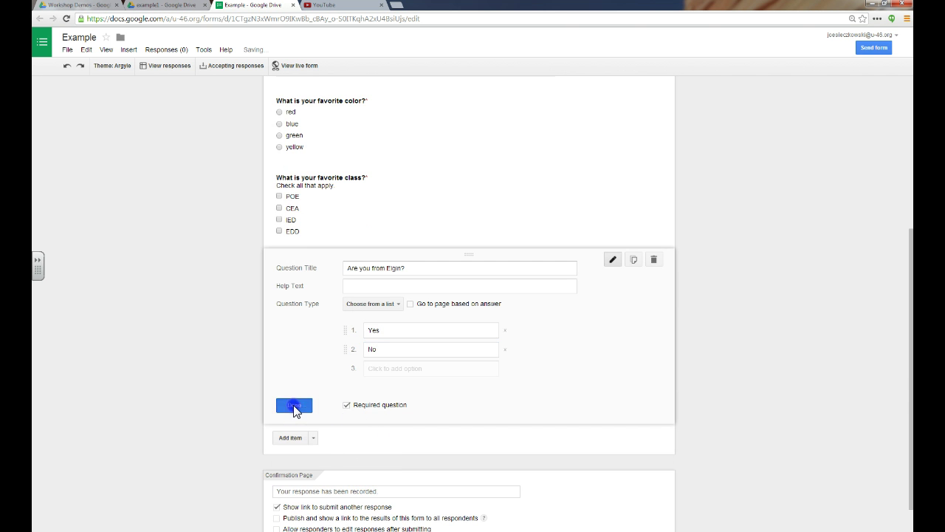
Review the questions on the form and open the live form
scroll(291, 414, "up", 2)
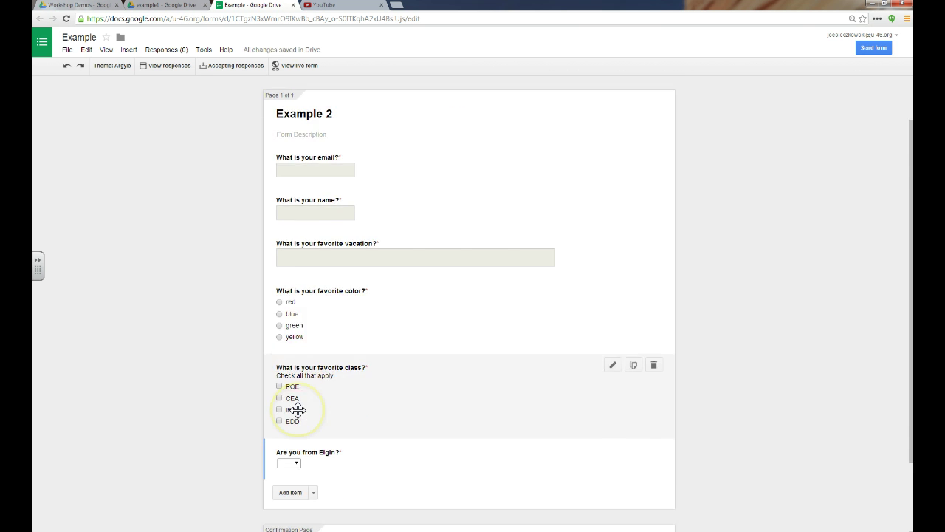
scroll(295, 409, "down", 2)
left_click(313, 401)
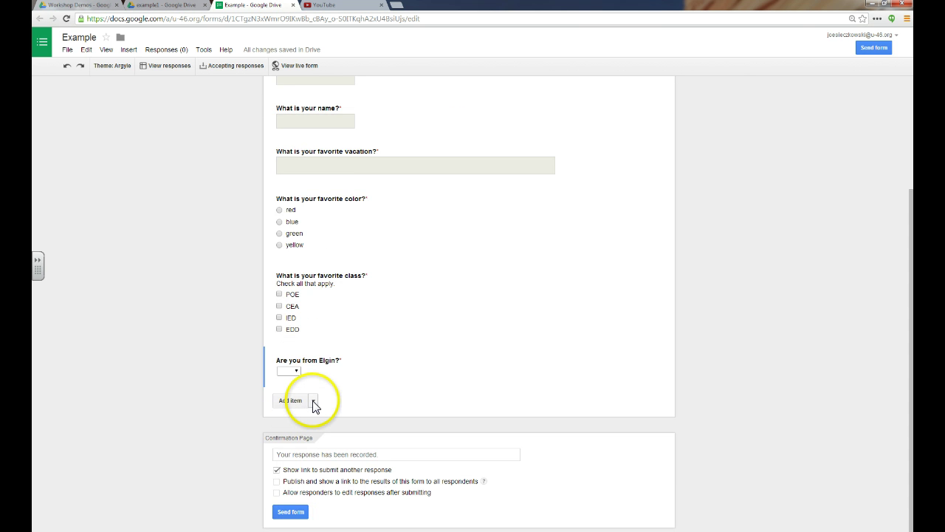
scroll(313, 404, "up", 3)
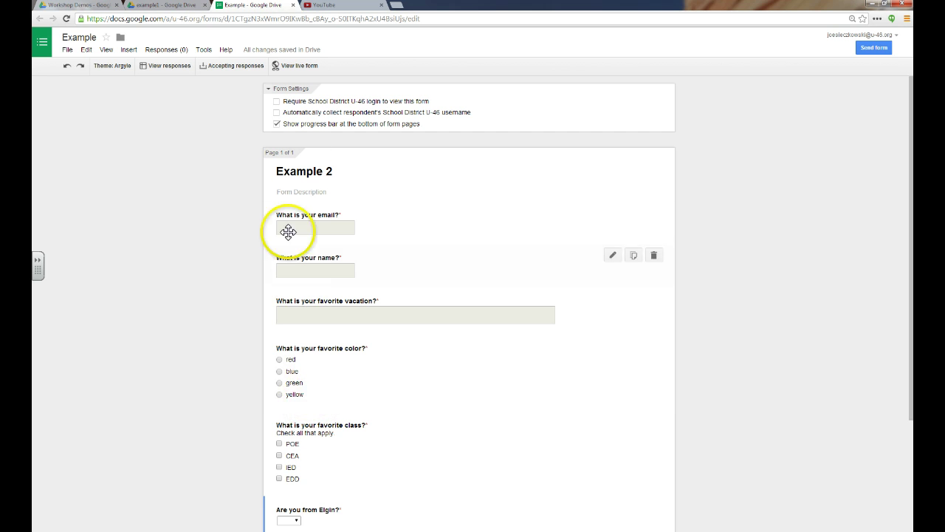
left_click(287, 69)
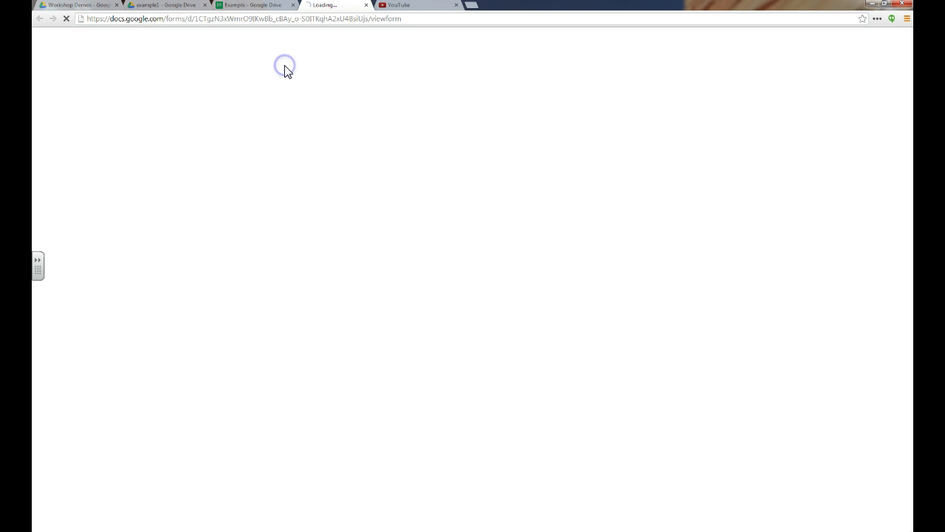